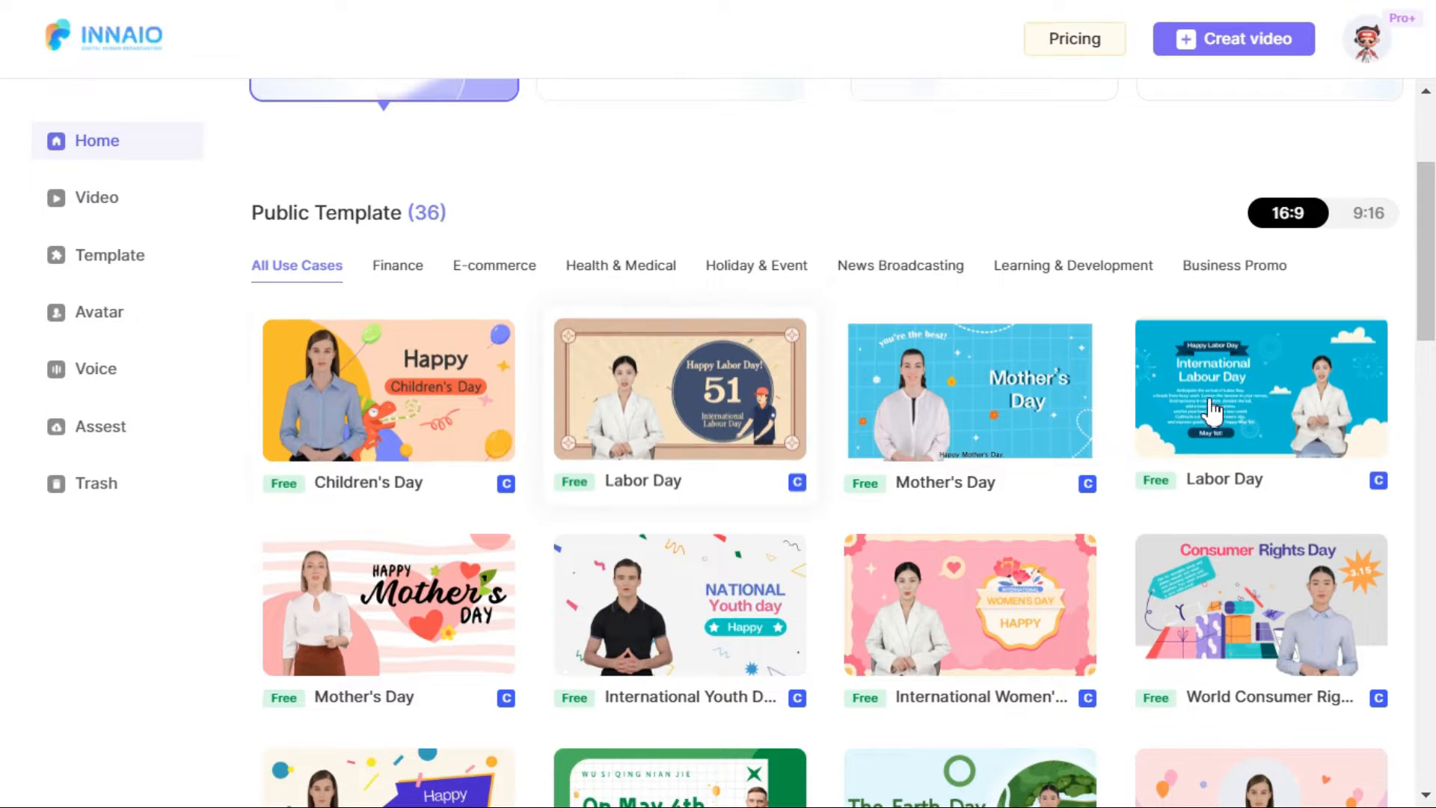
Create a new video in the 16:9 format
scroll(980, 565, "down", 5)
scroll(980, 564, "down", 10)
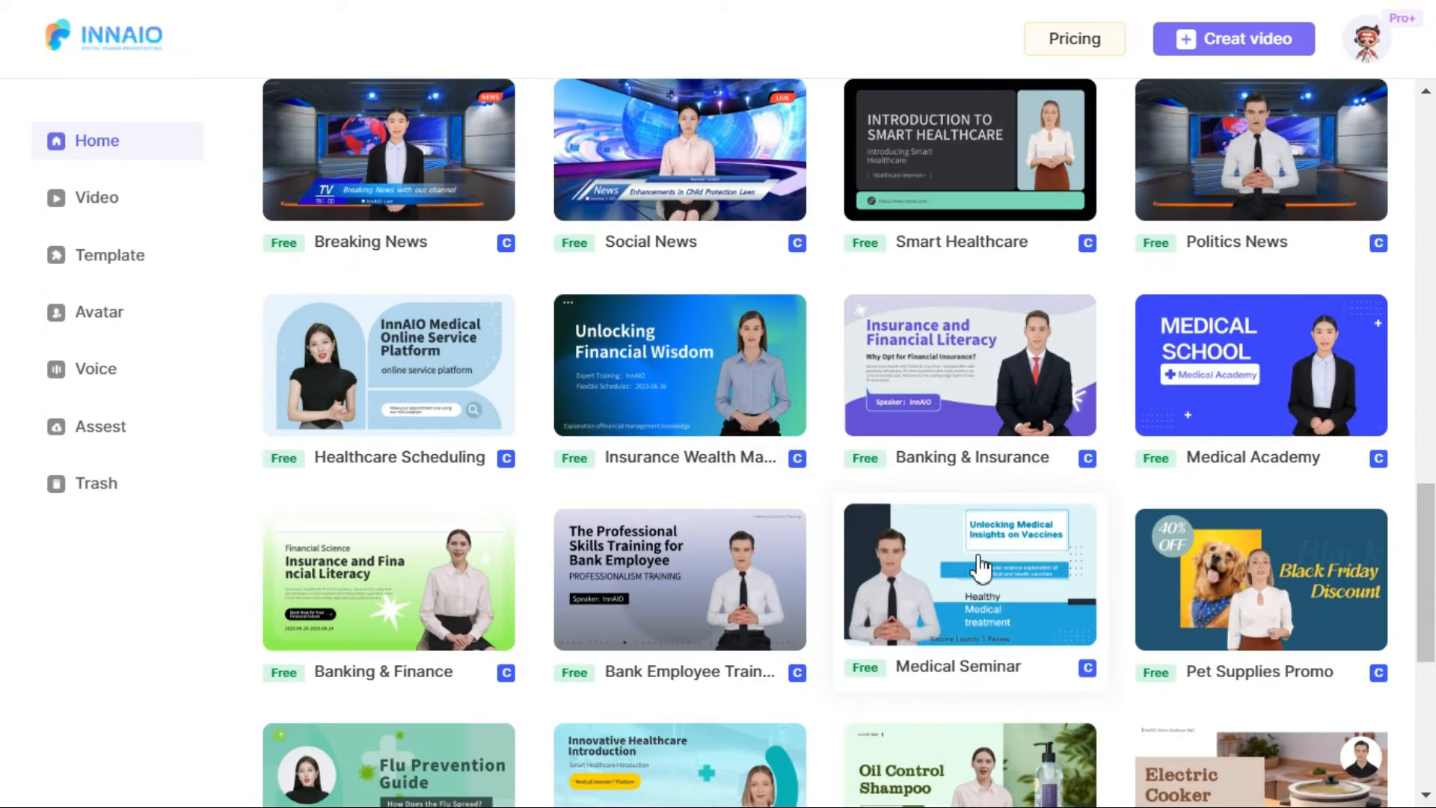
scroll(980, 565, "down", 4)
scroll(976, 576, "up", 7)
scroll(974, 563, "up", 15)
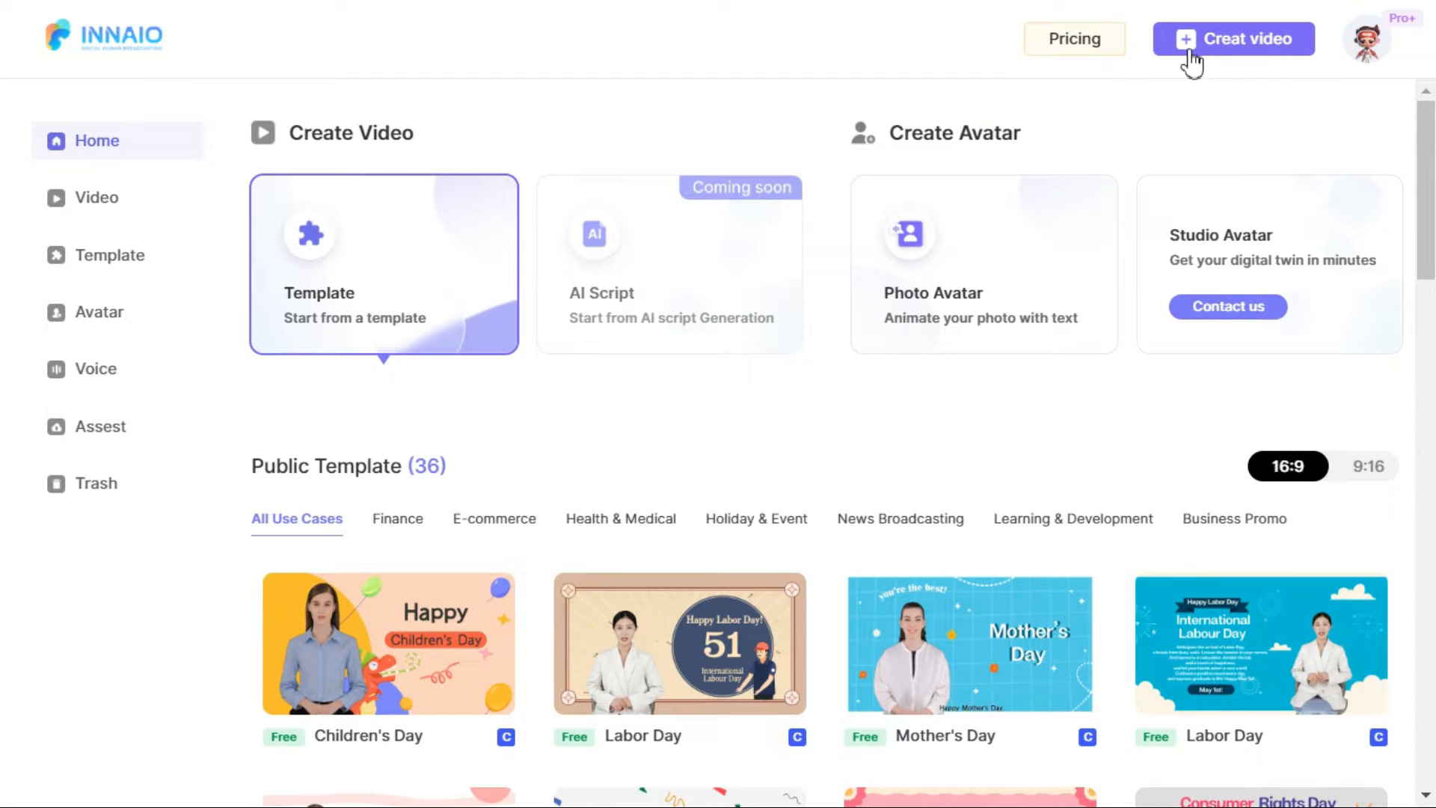
left_click(1226, 47)
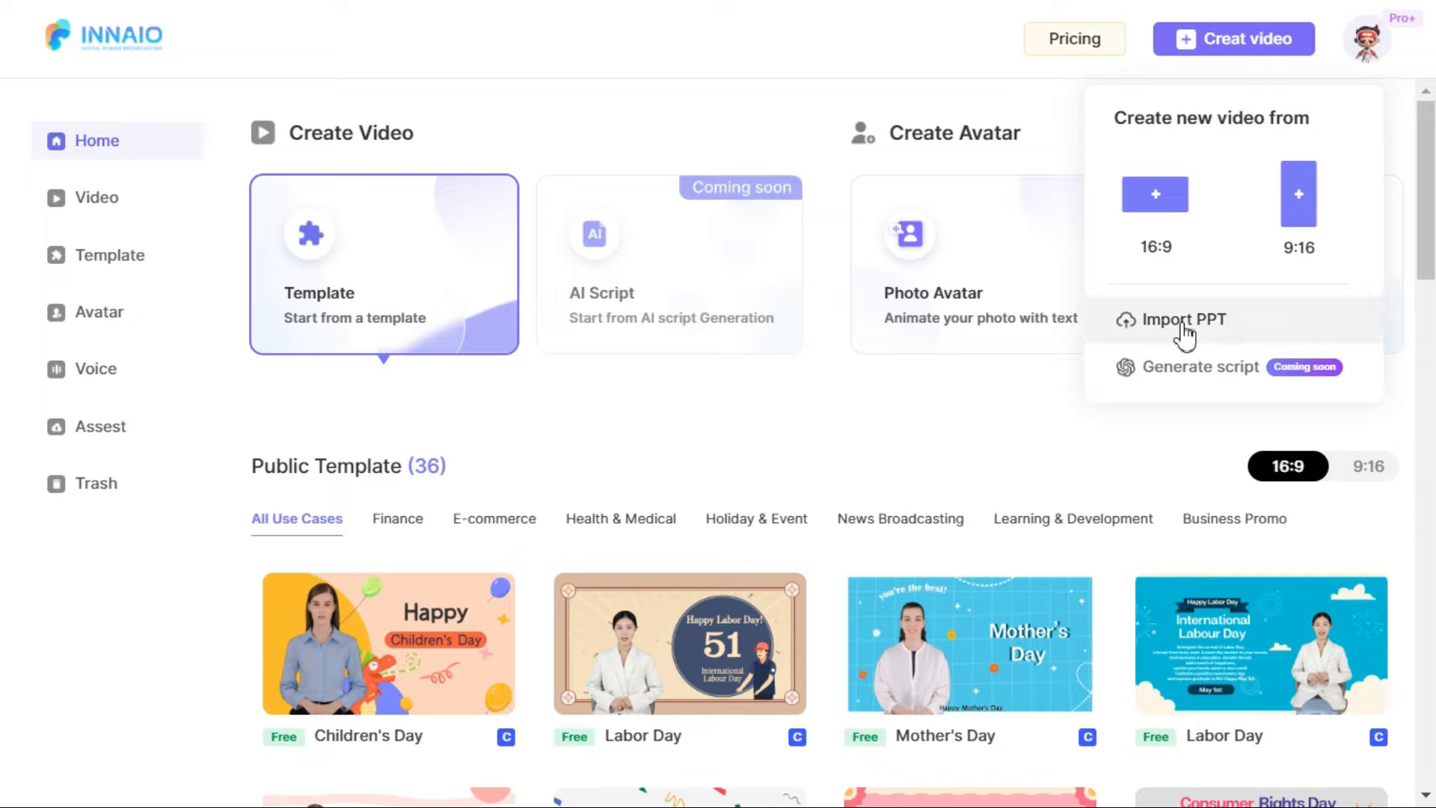
left_click(1172, 216)
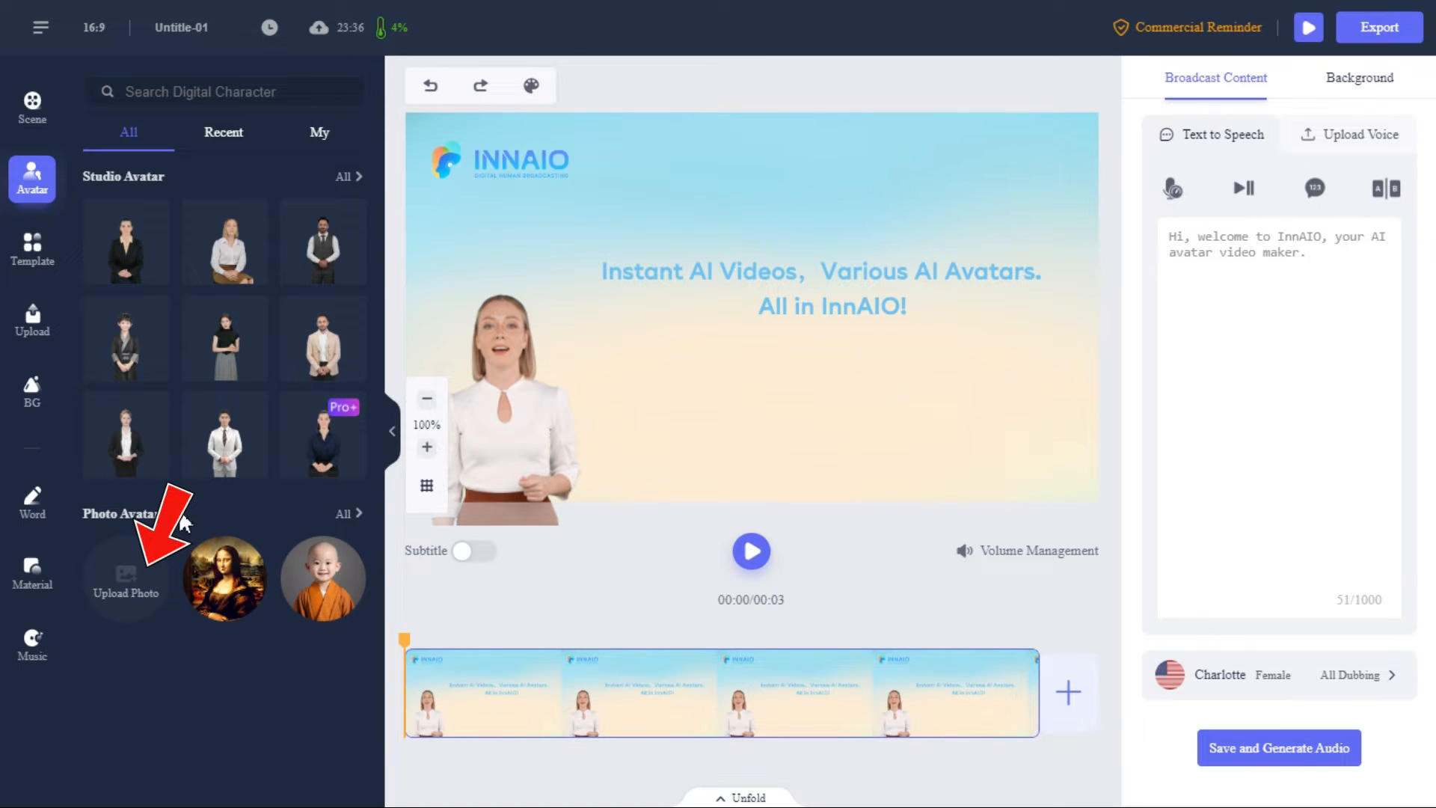
Look through the full Photo Avatar collection
left_click(351, 516)
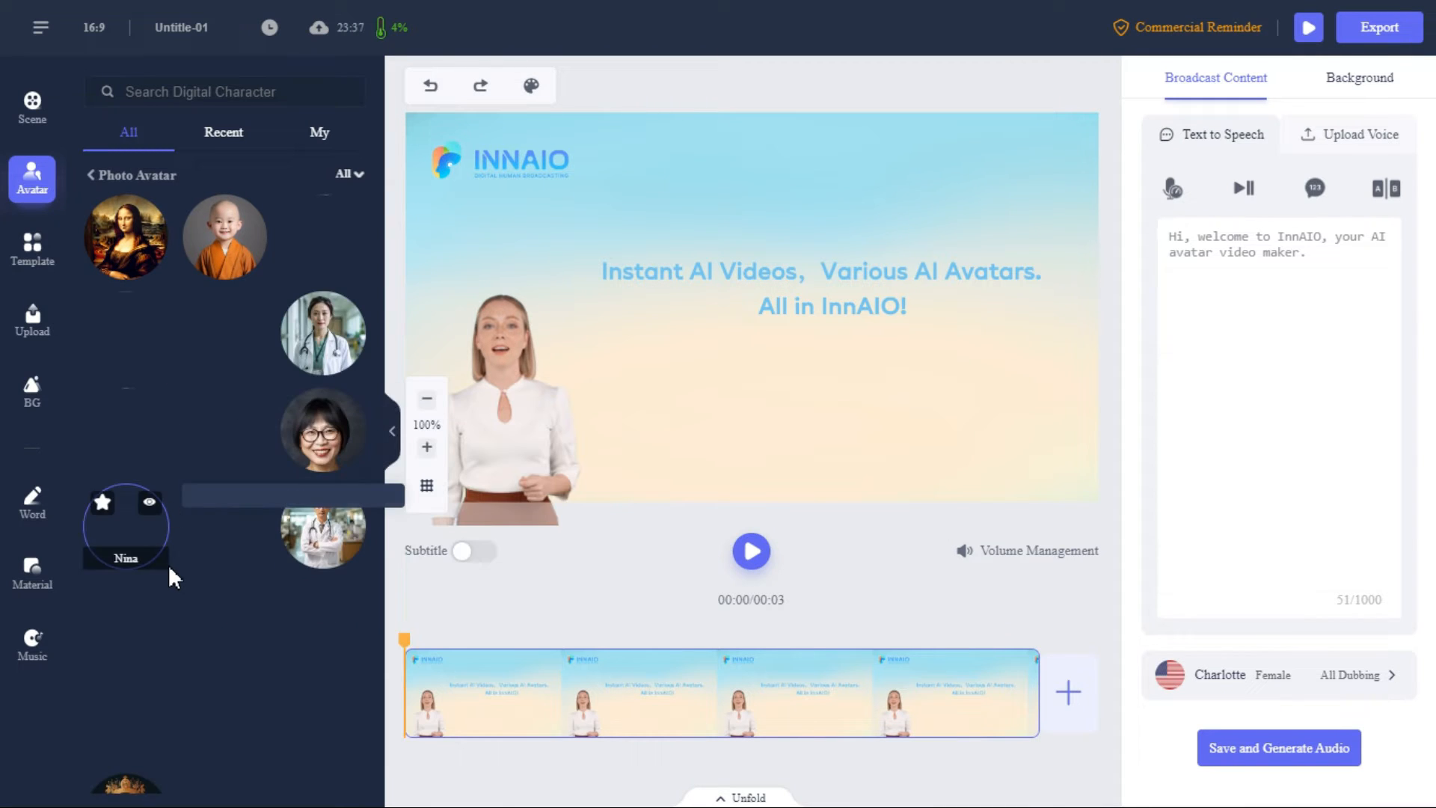
mouse_move(380, 225)
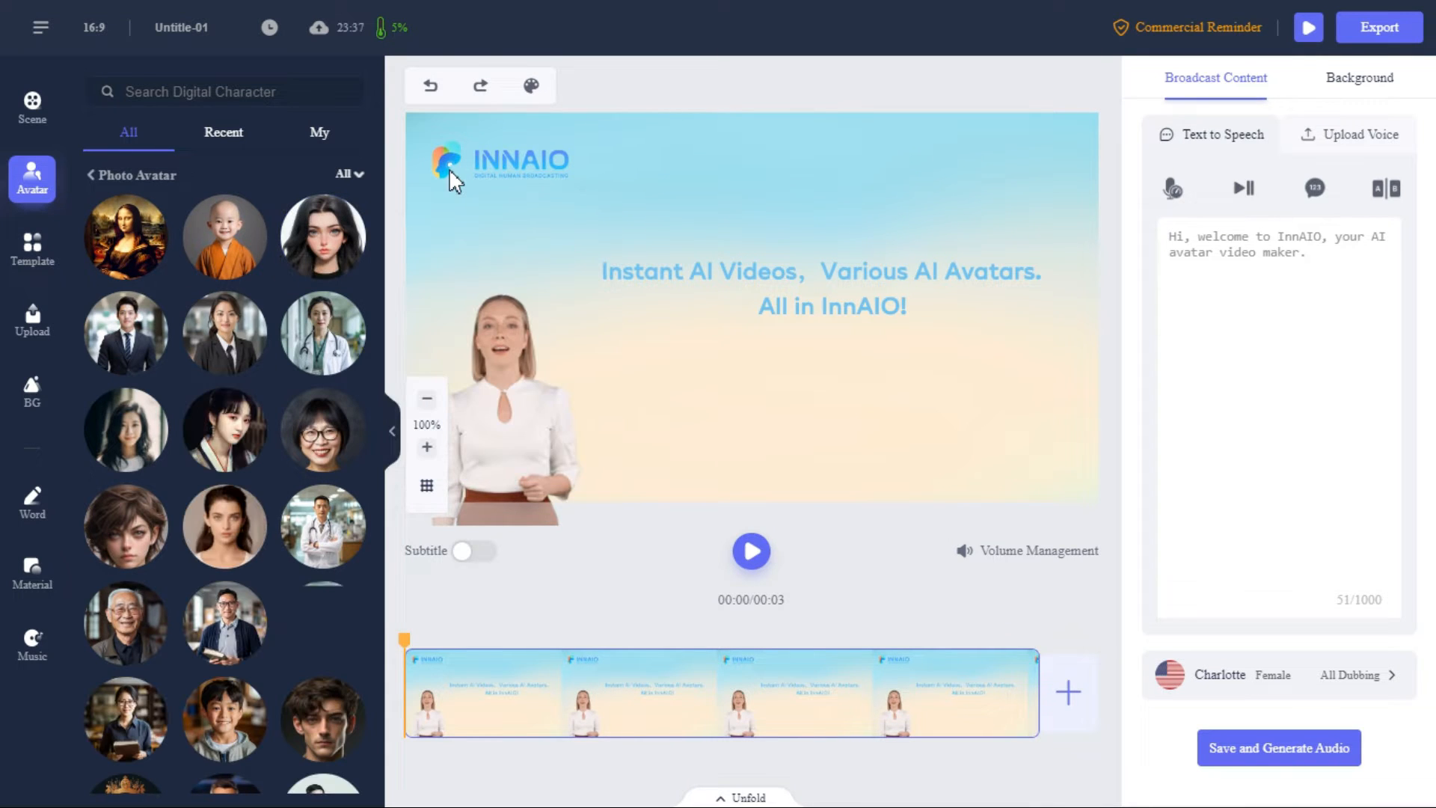
mouse_move(236, 349)
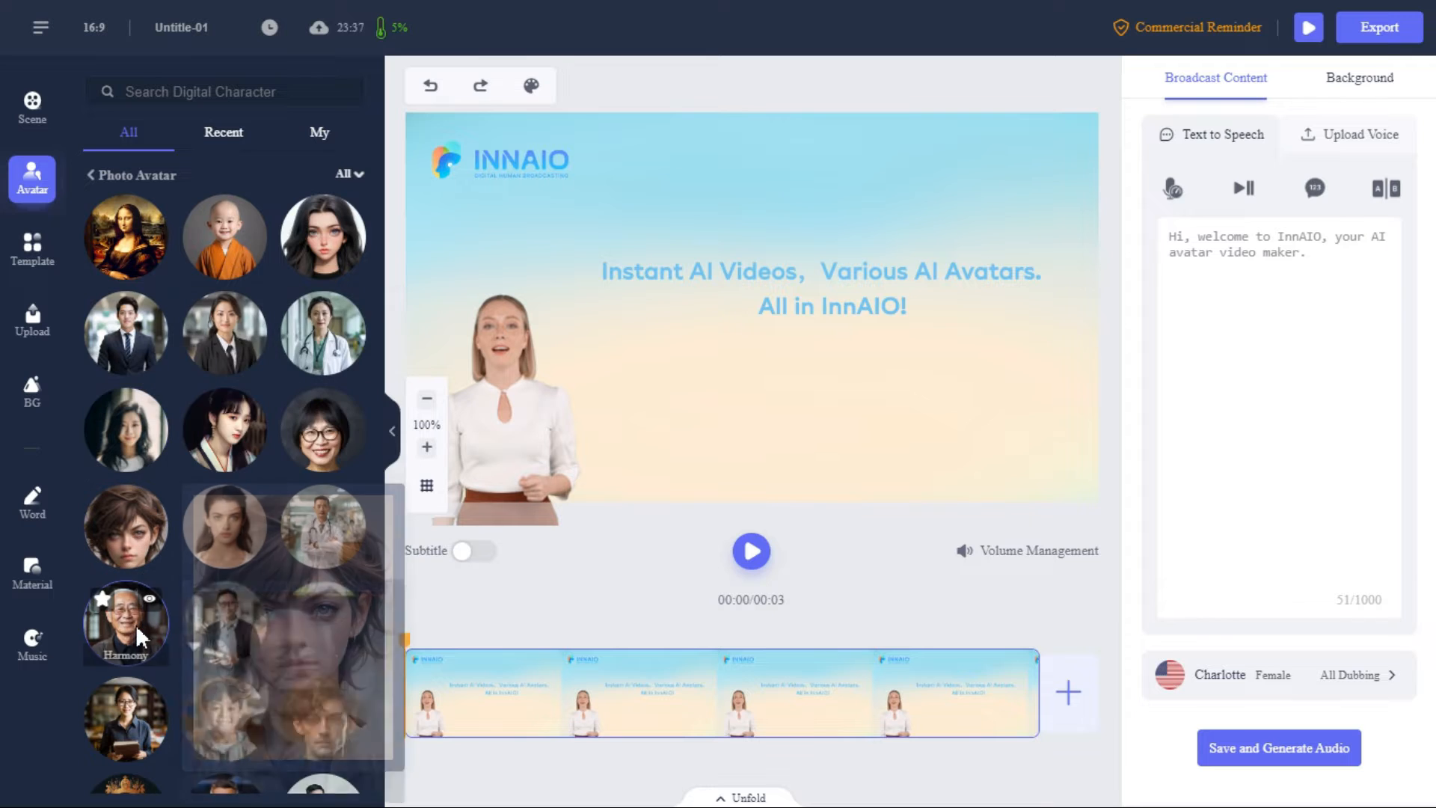
Replace the presenter in the scene with the Studio Avatar named Daphne, wearing a black blazer
left_click(92, 176)
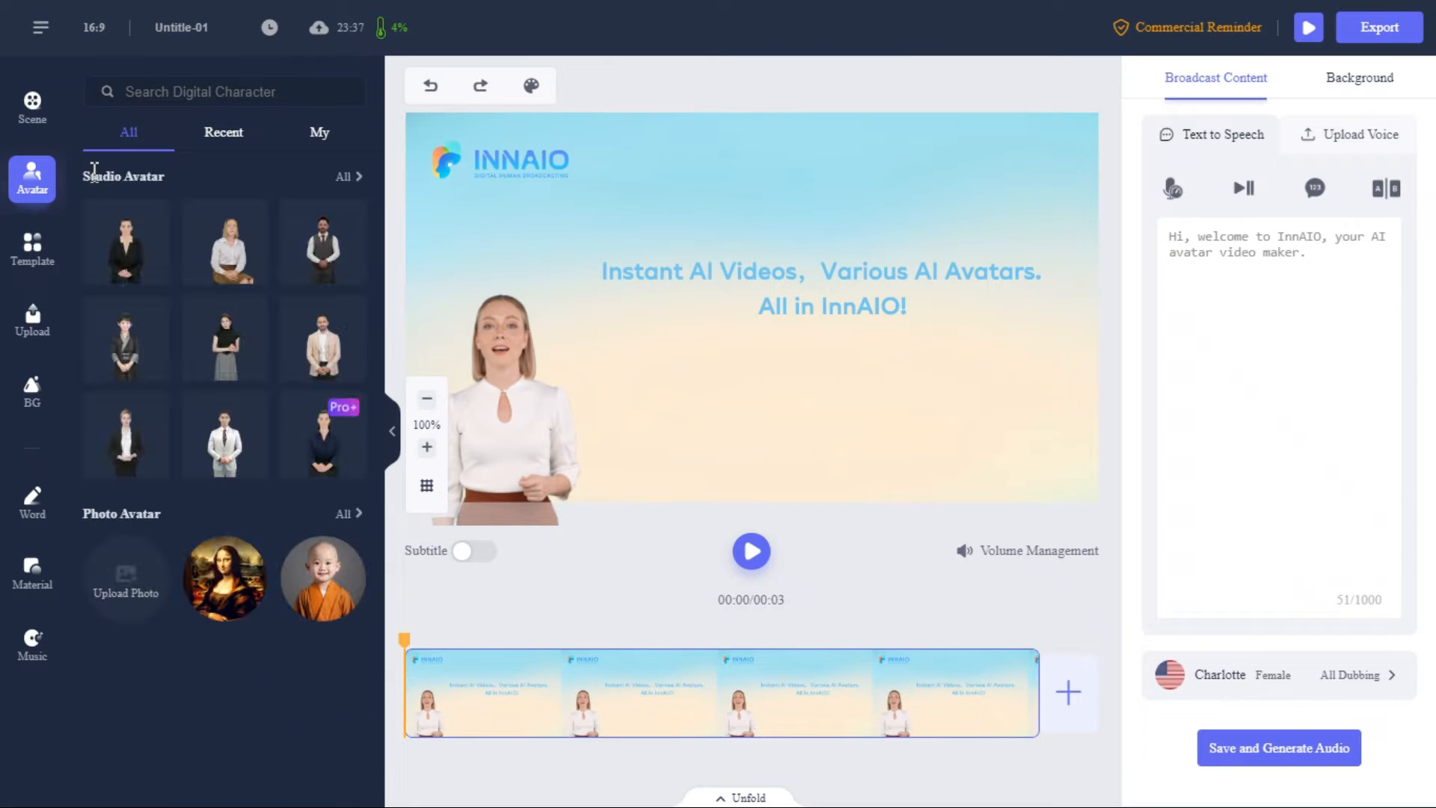
left_click(349, 178)
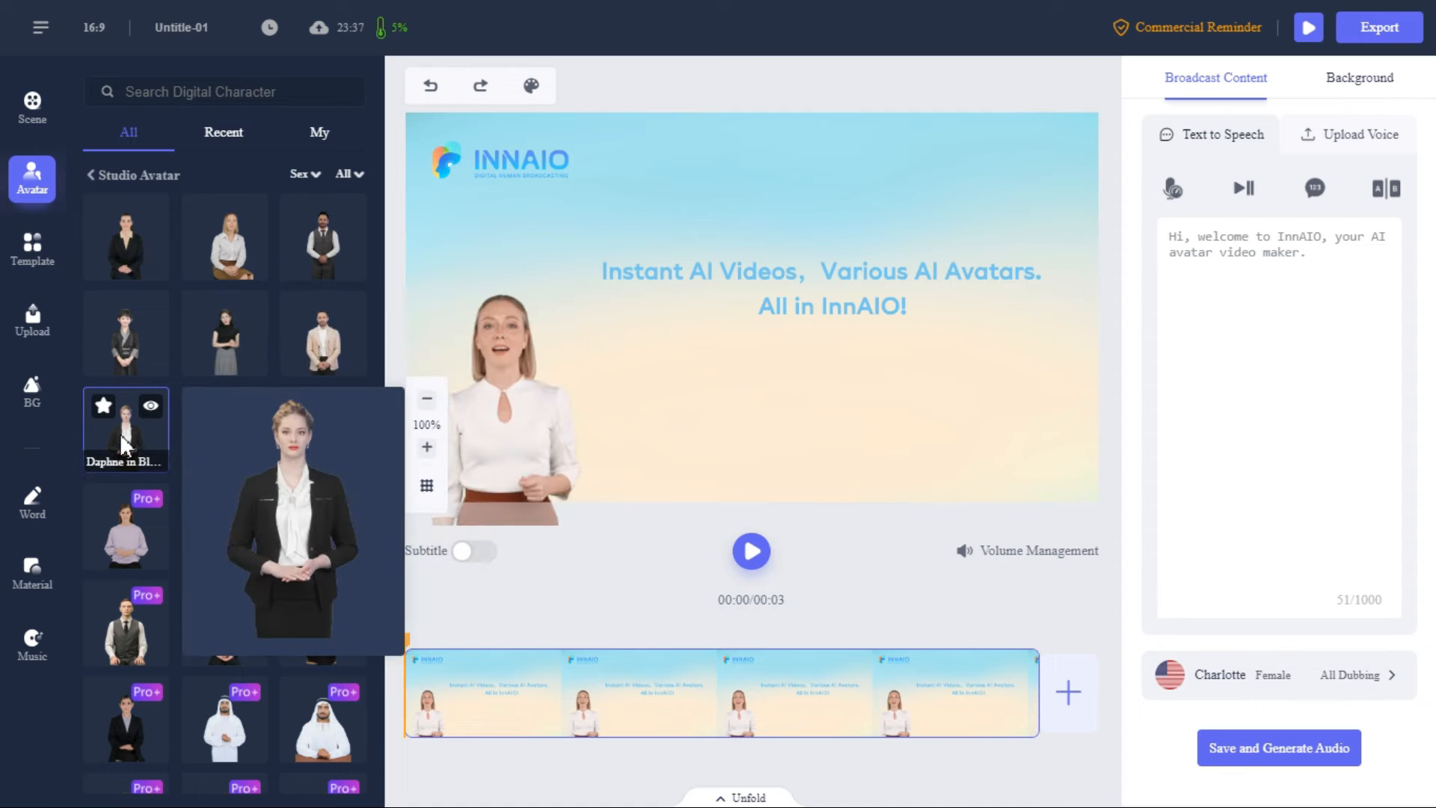
left_click(120, 434)
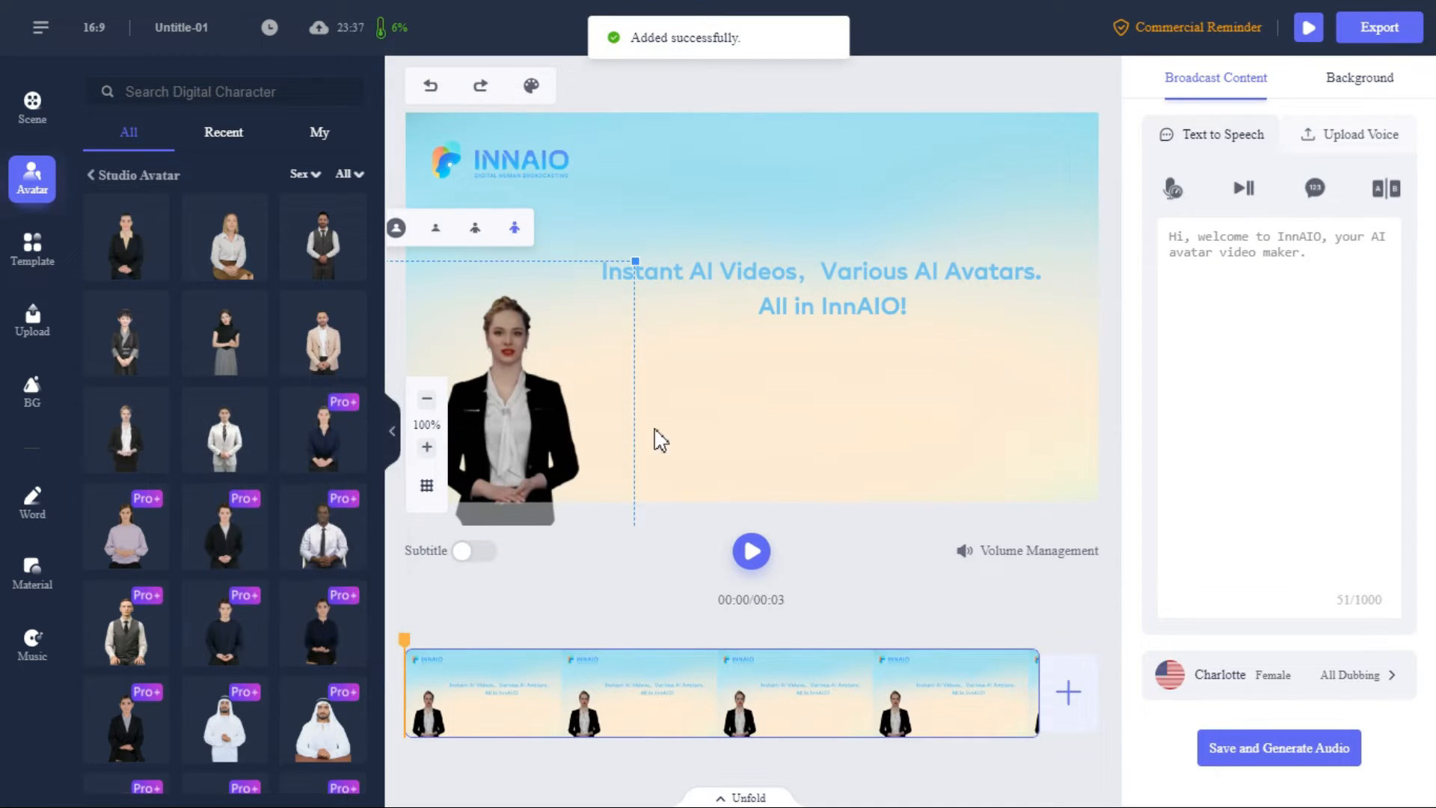
Delete the background image with the logo and slogan from the scene
left_click(910, 347)
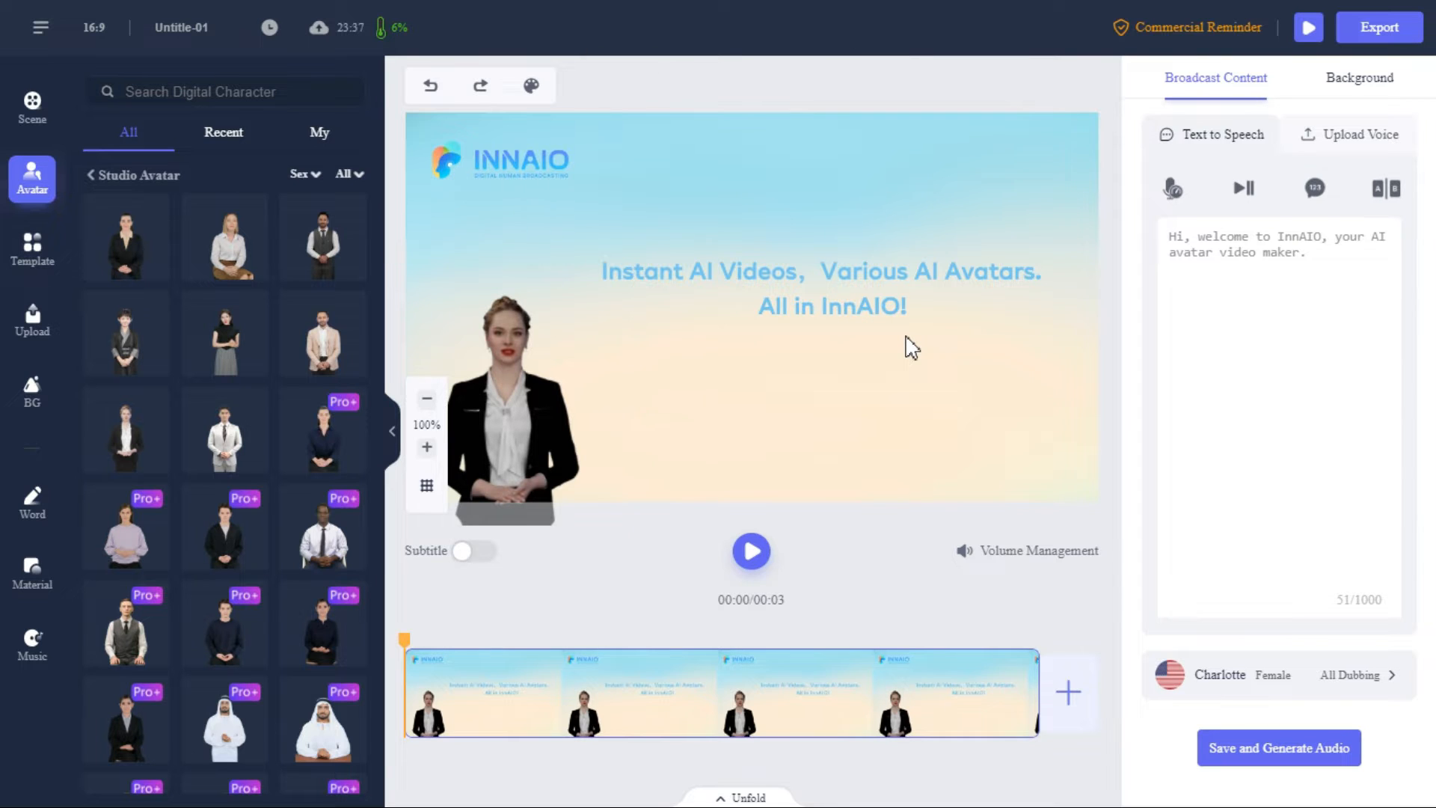
left_click(1360, 83)
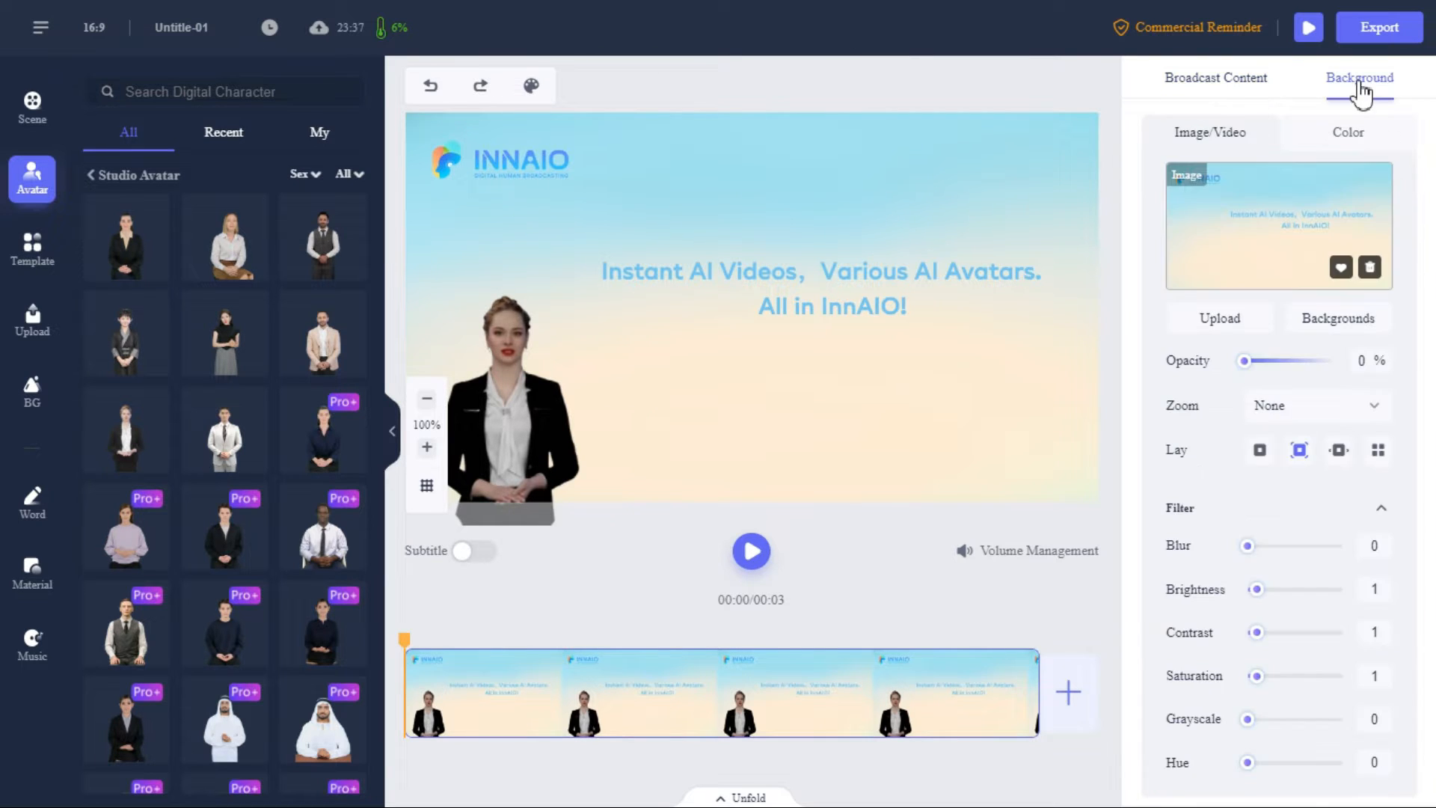
left_click(1371, 268)
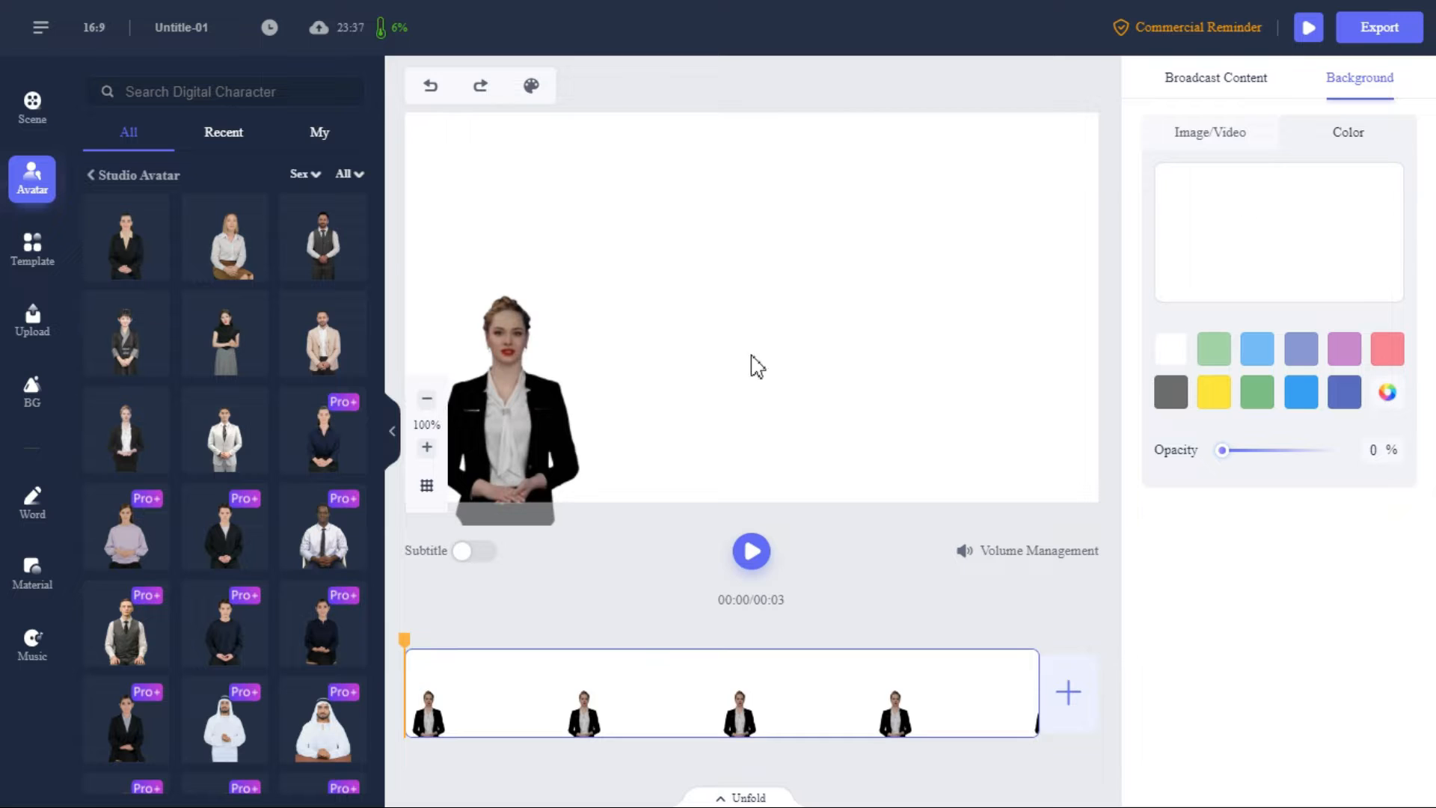
Move the avatar up and inward so it lies fully on the canvas, and set its framing to the head-and-shoulders crop
left_click_drag(535, 433, 599, 351)
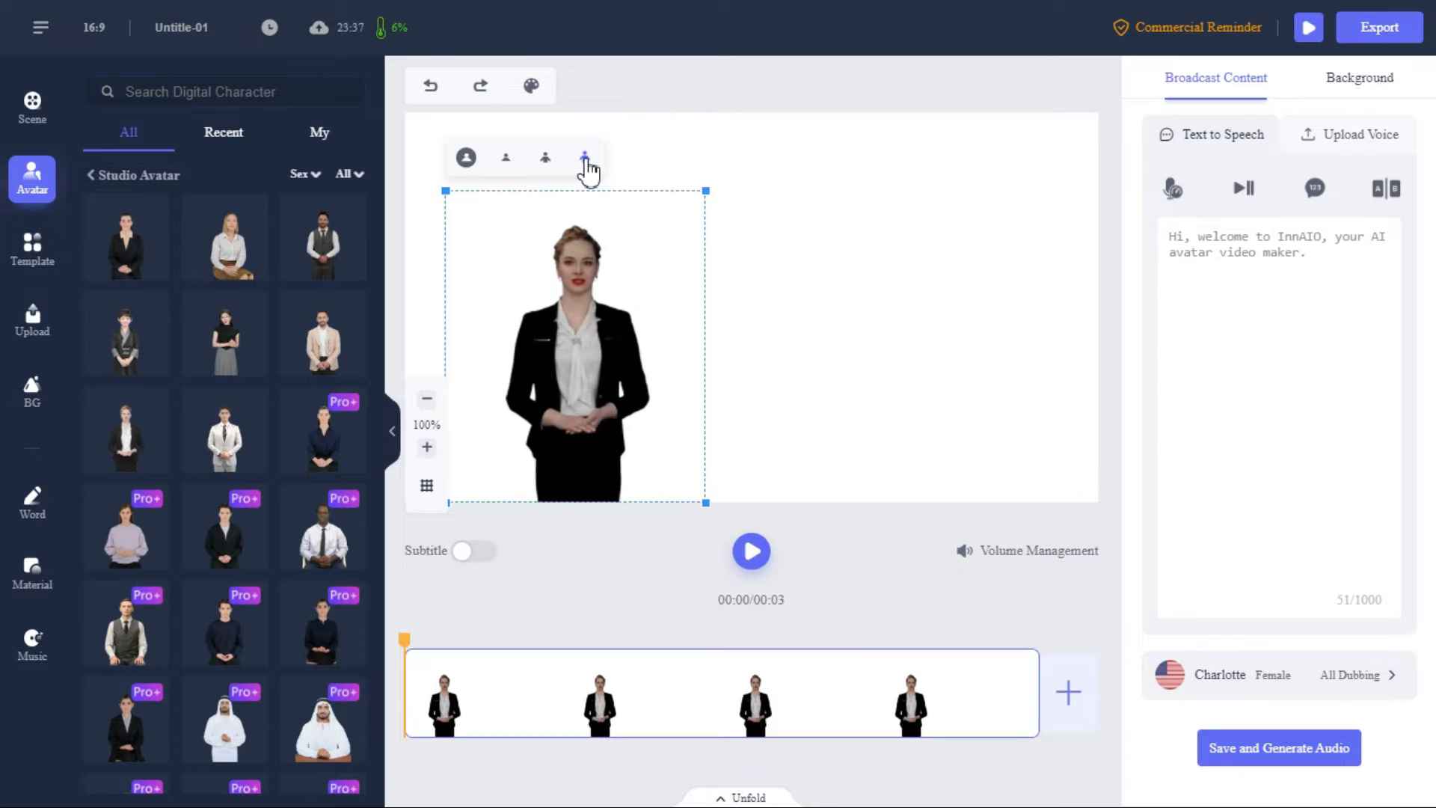
left_click(545, 159)
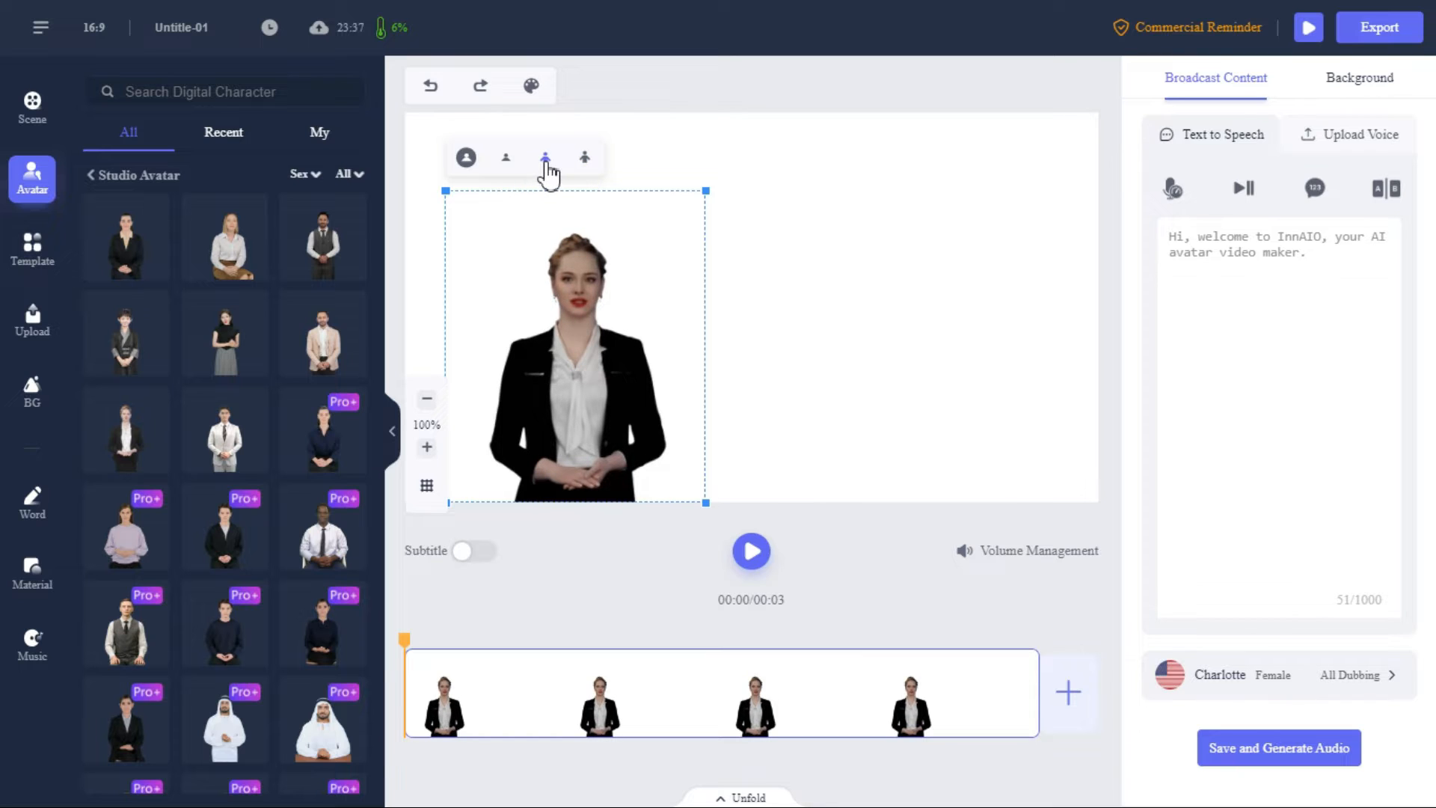
left_click(508, 158)
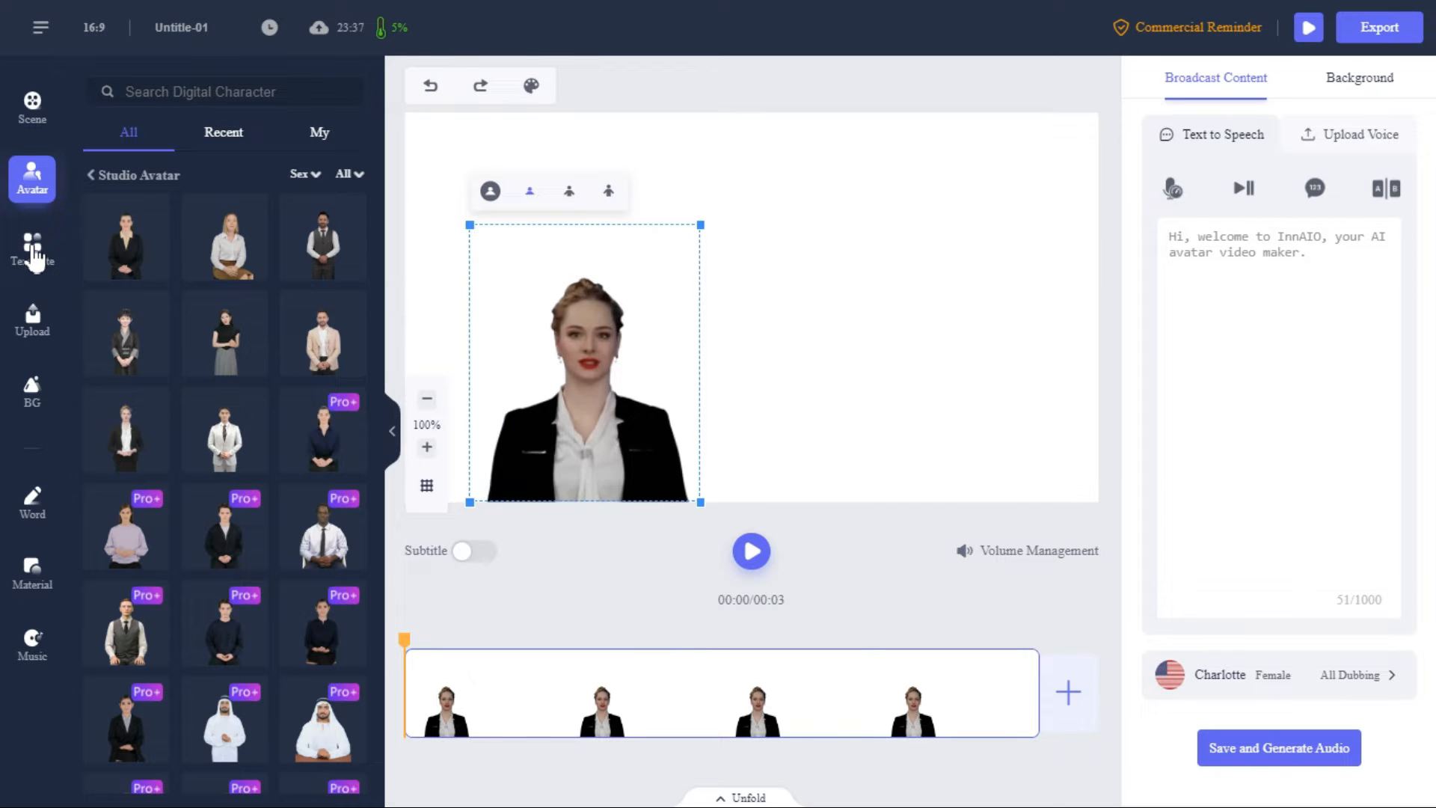
Look through the available video templates and the upload options for own PPT, picture, audio and video material
left_click(33, 254)
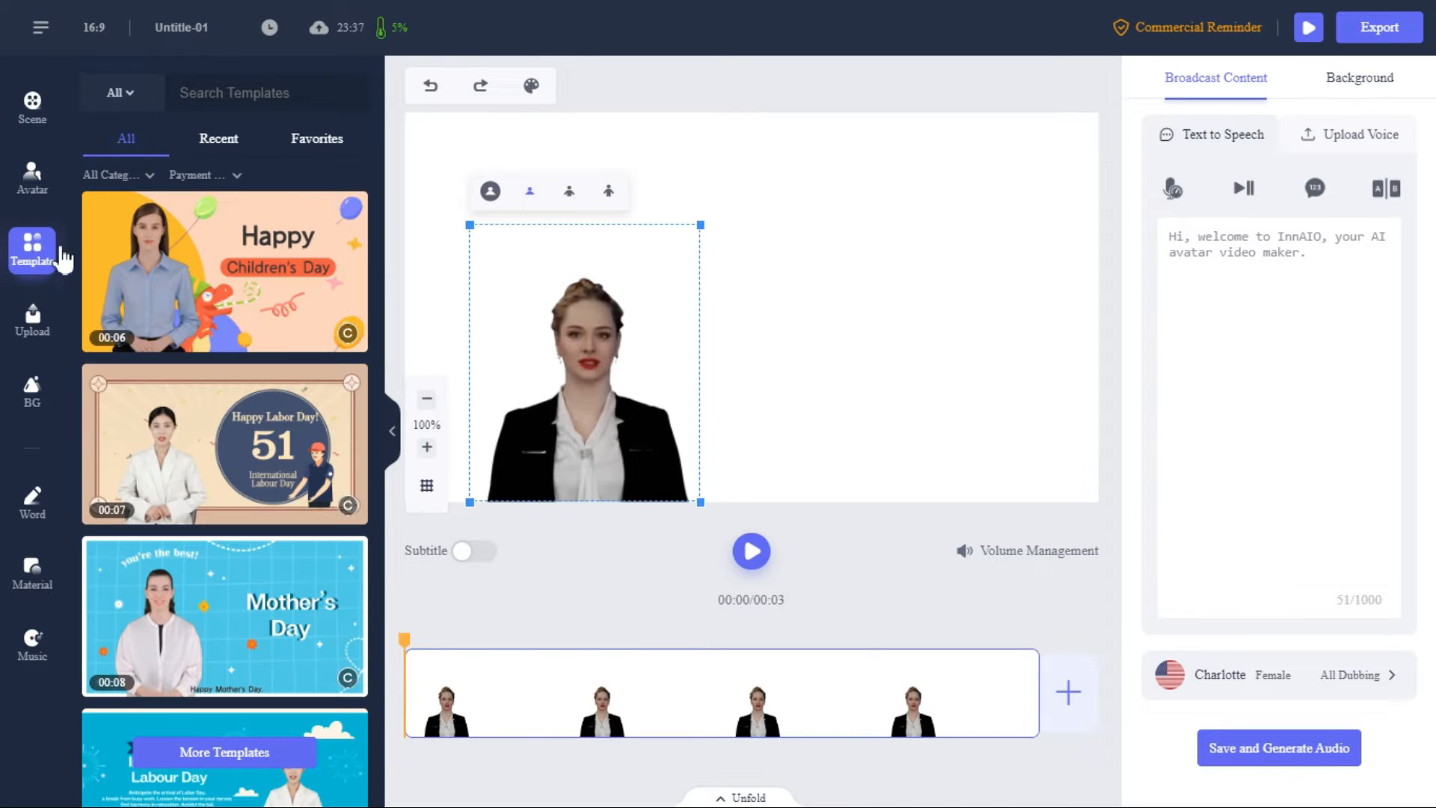
scroll(275, 434, "down", 1)
scroll(277, 440, "down", 10)
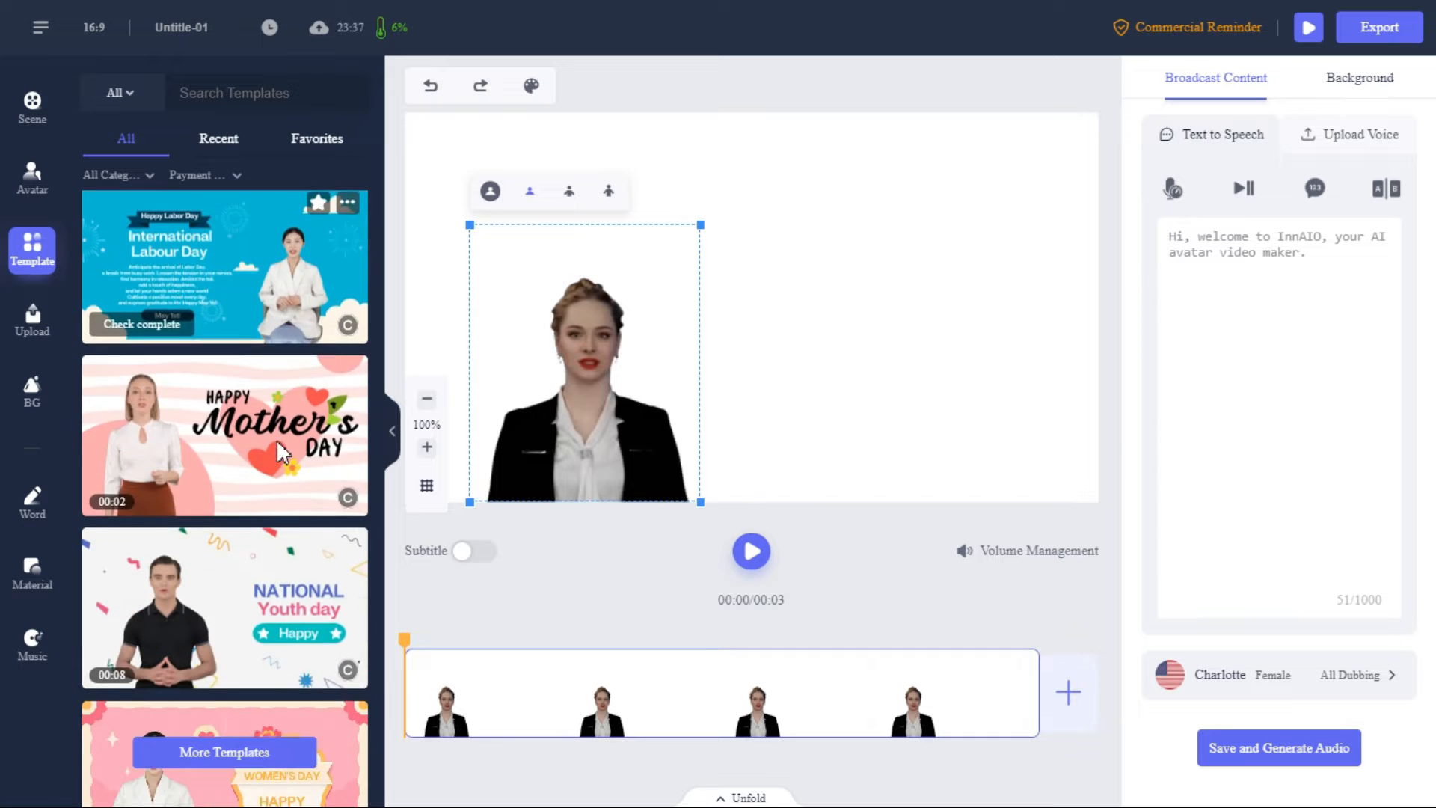
scroll(280, 457, "down", 3)
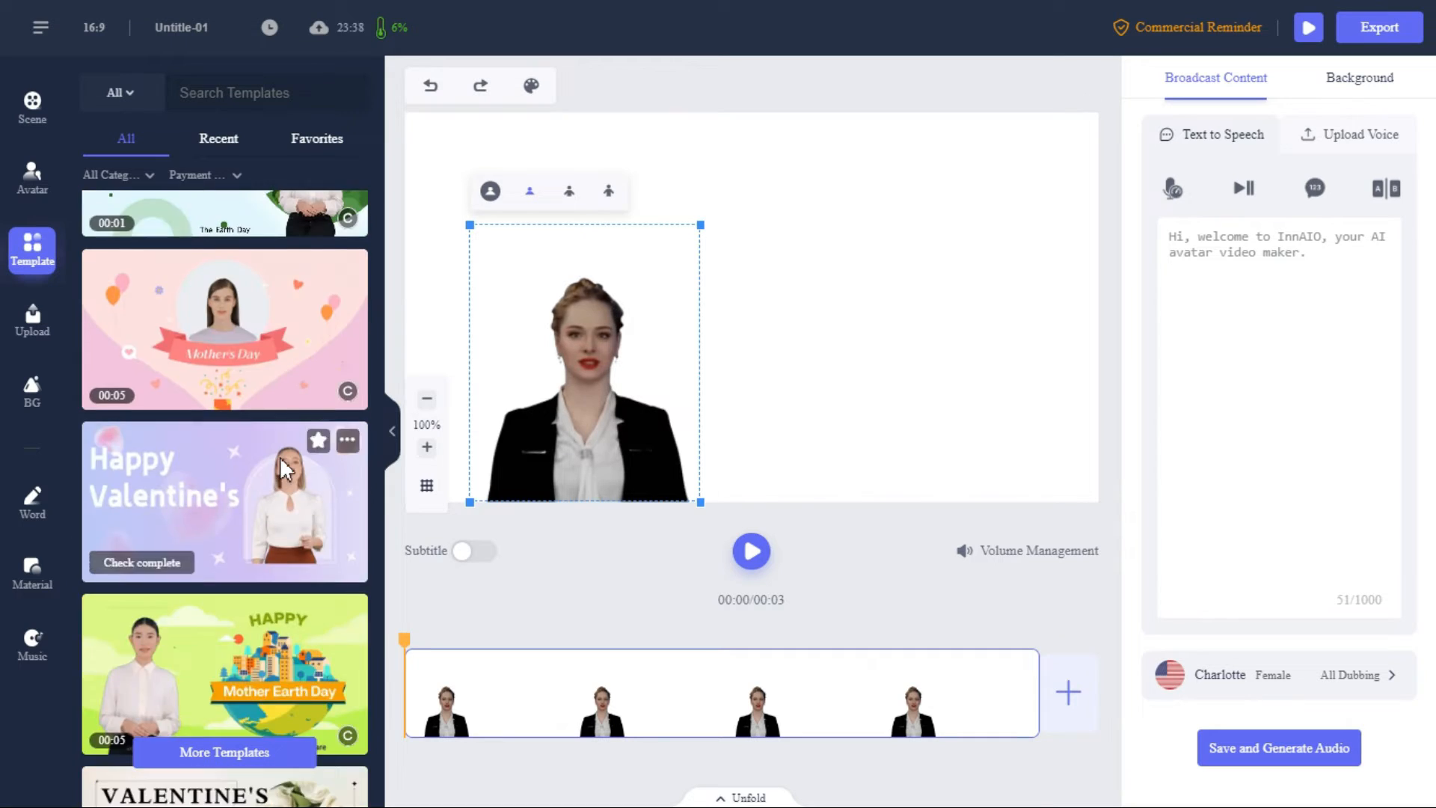
scroll(281, 458, "up", 7)
scroll(283, 467, "up", 3)
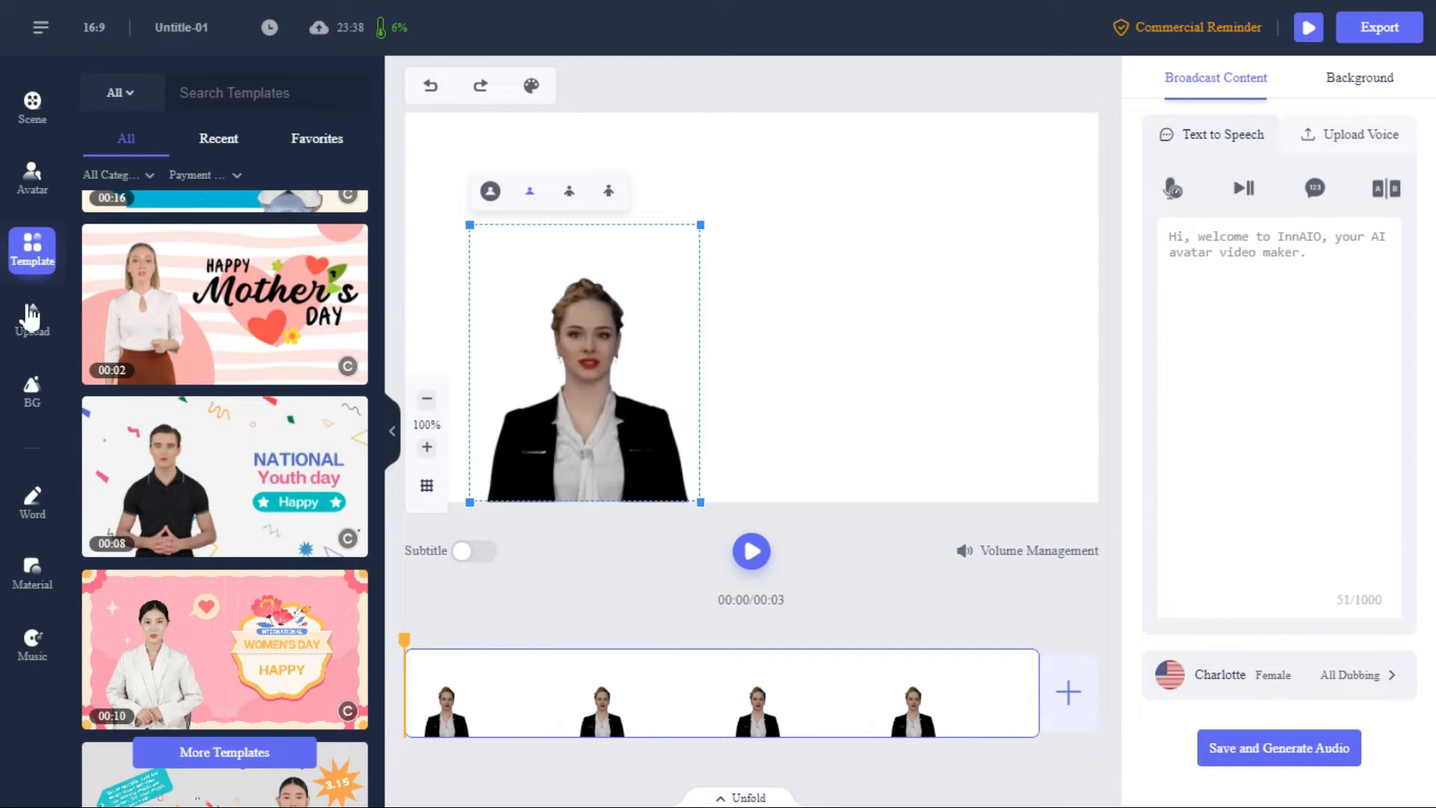
left_click(34, 325)
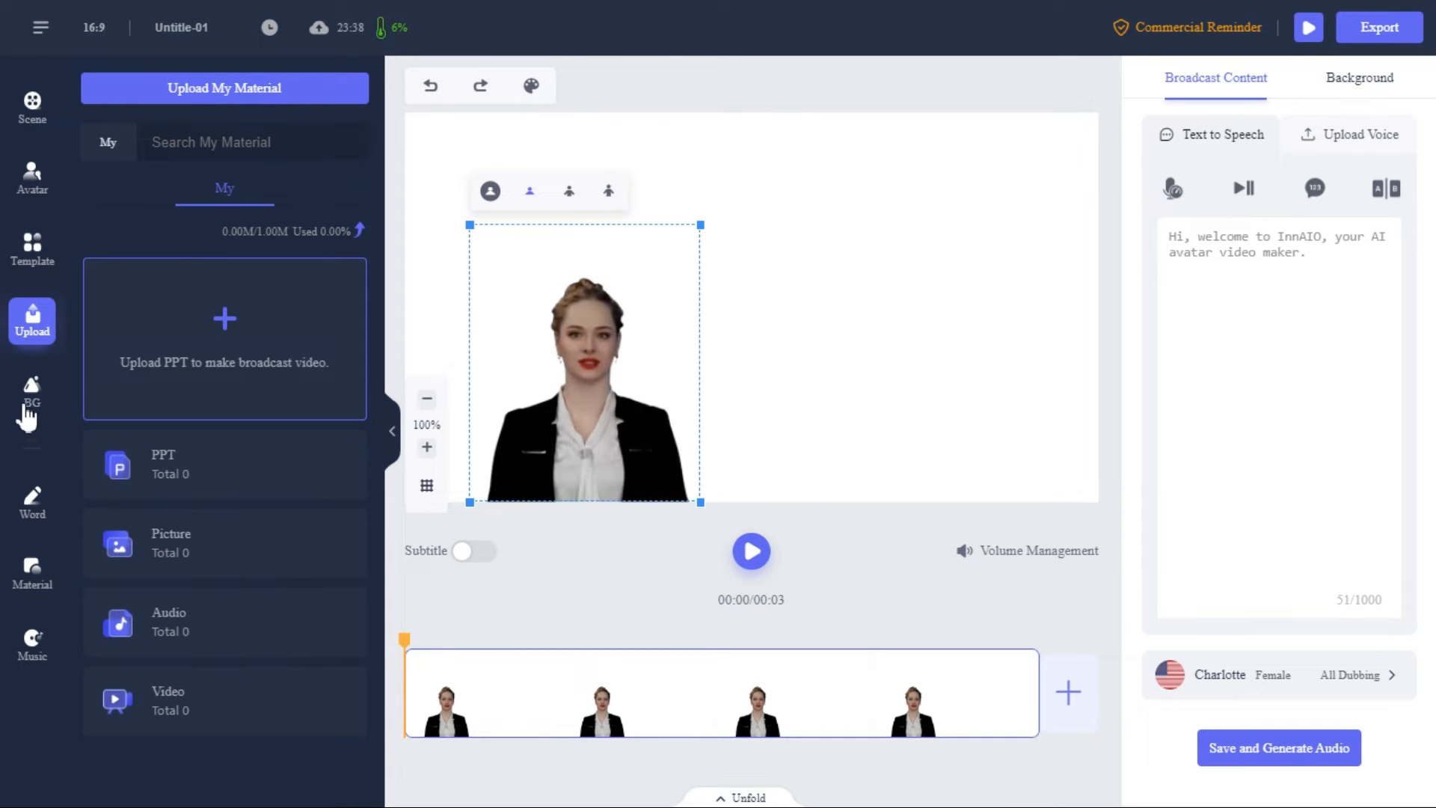
Set the scene background to the AI Generated picture of a dark classroom with bookshelves
left_click(32, 391)
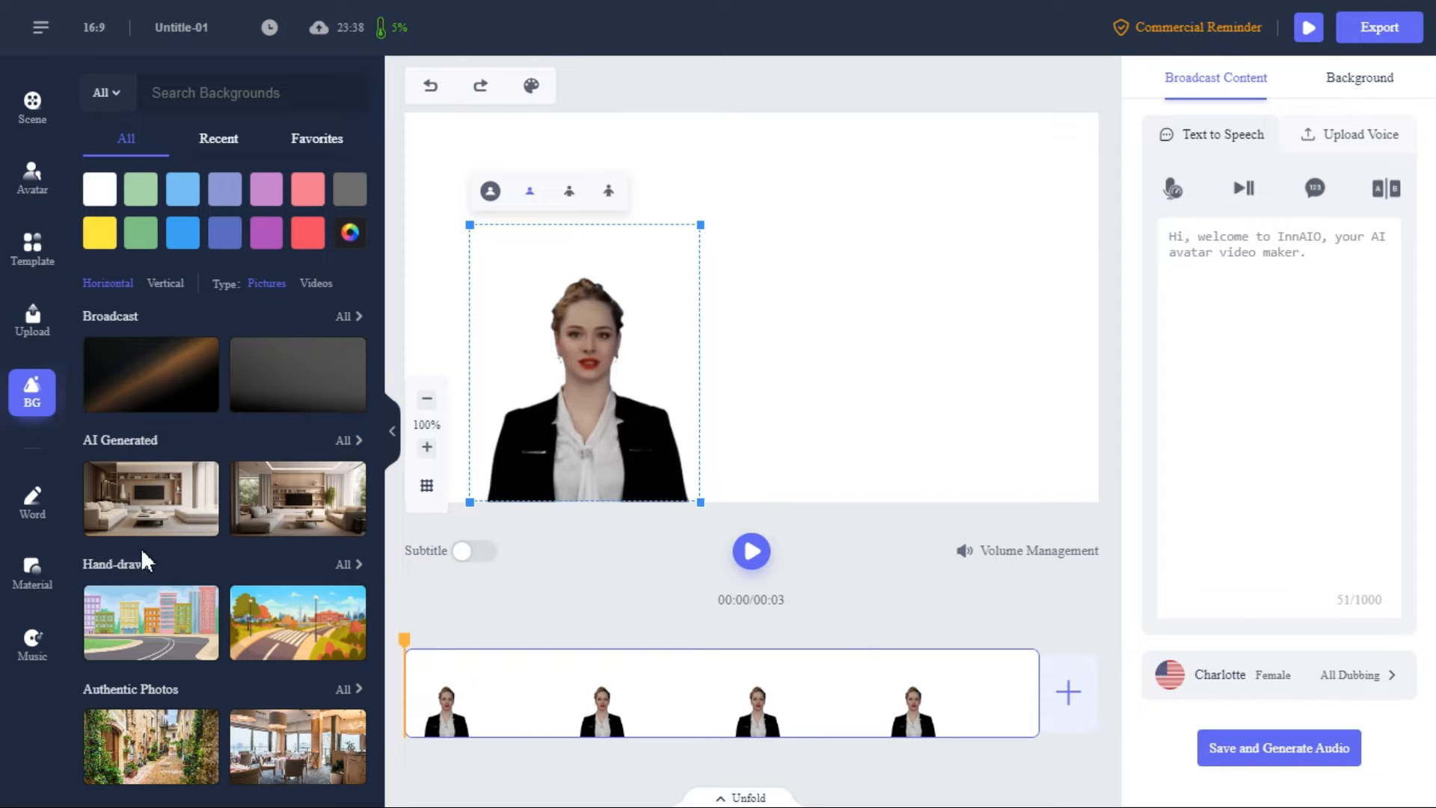
scroll(165, 561, "down", 5)
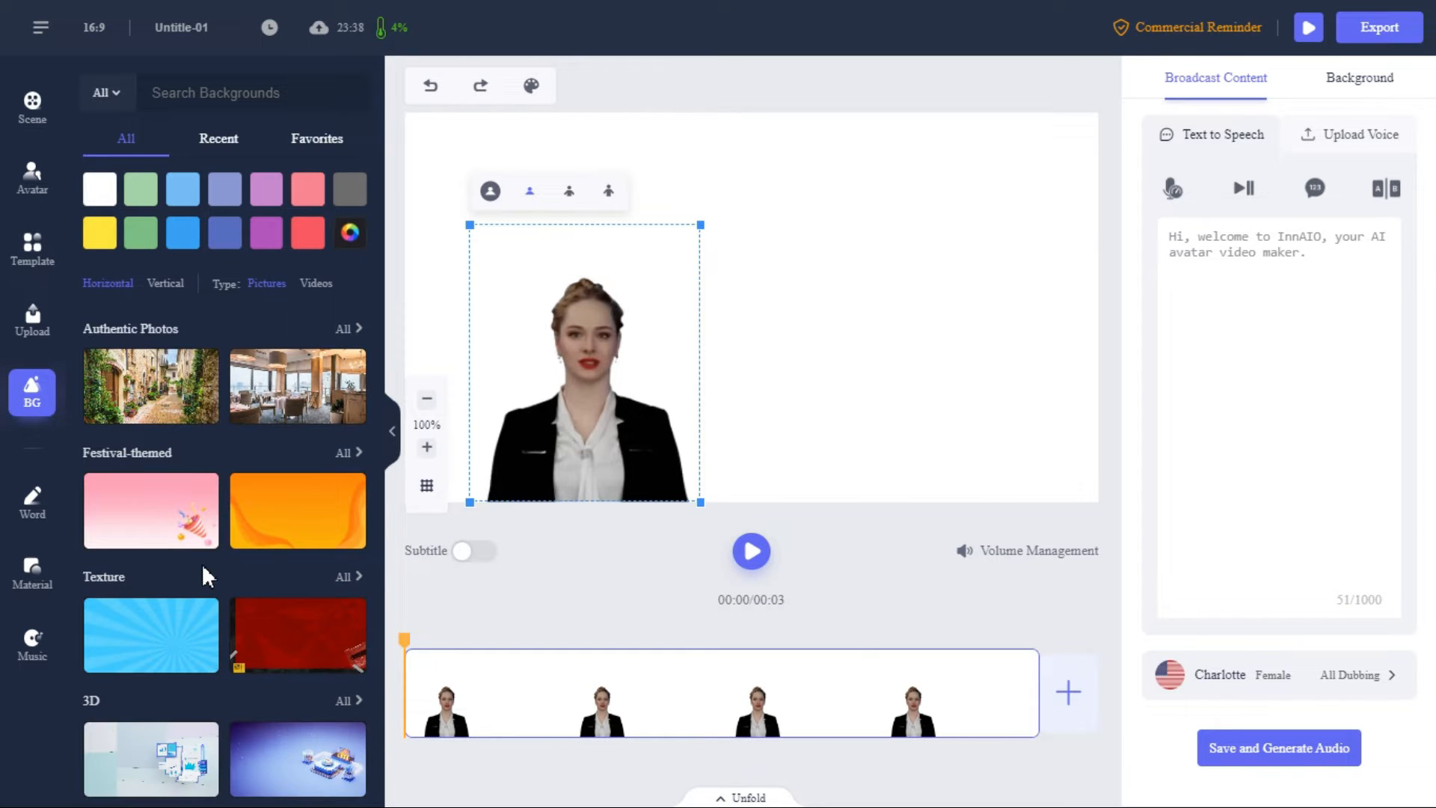
scroll(200, 579, "up", 5)
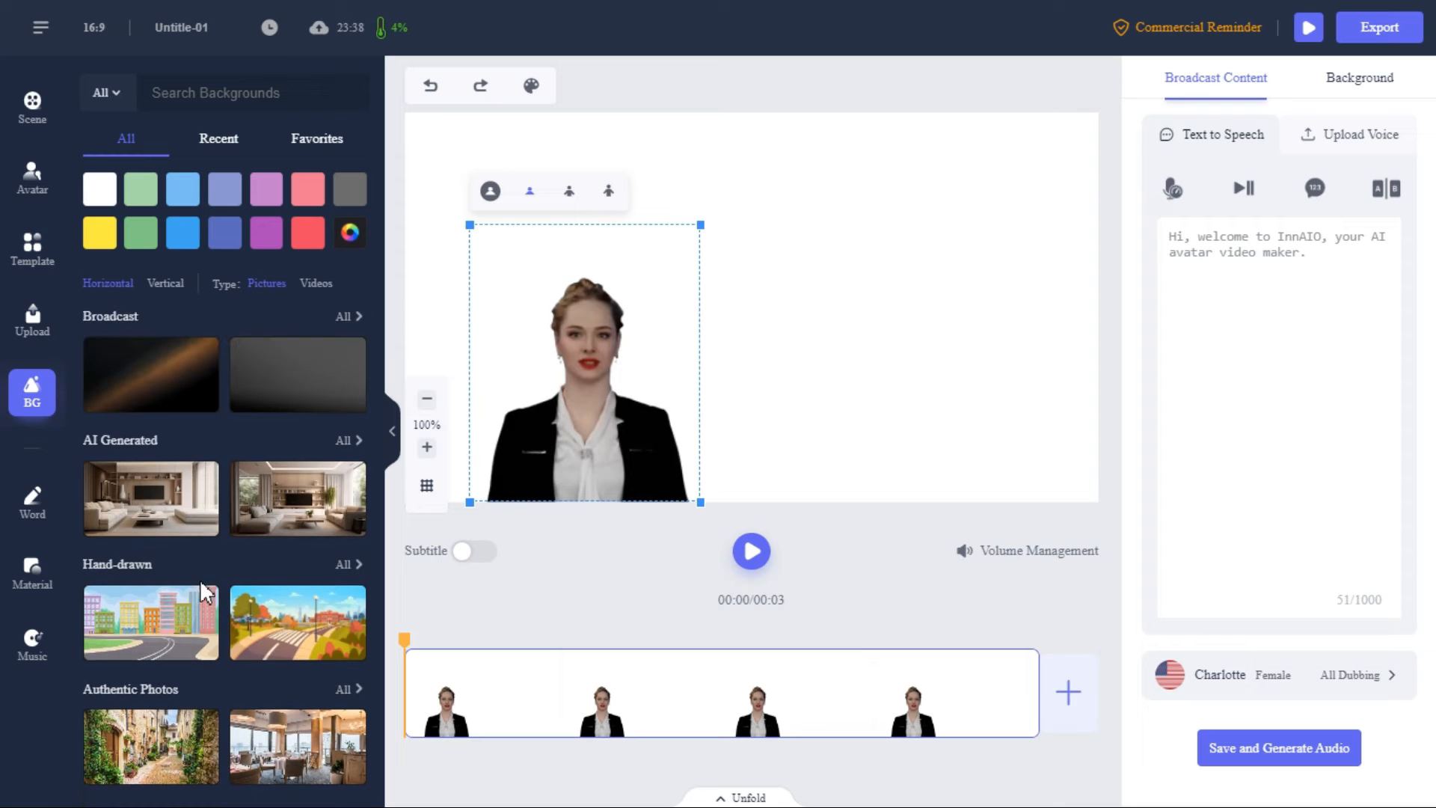
left_click(345, 441)
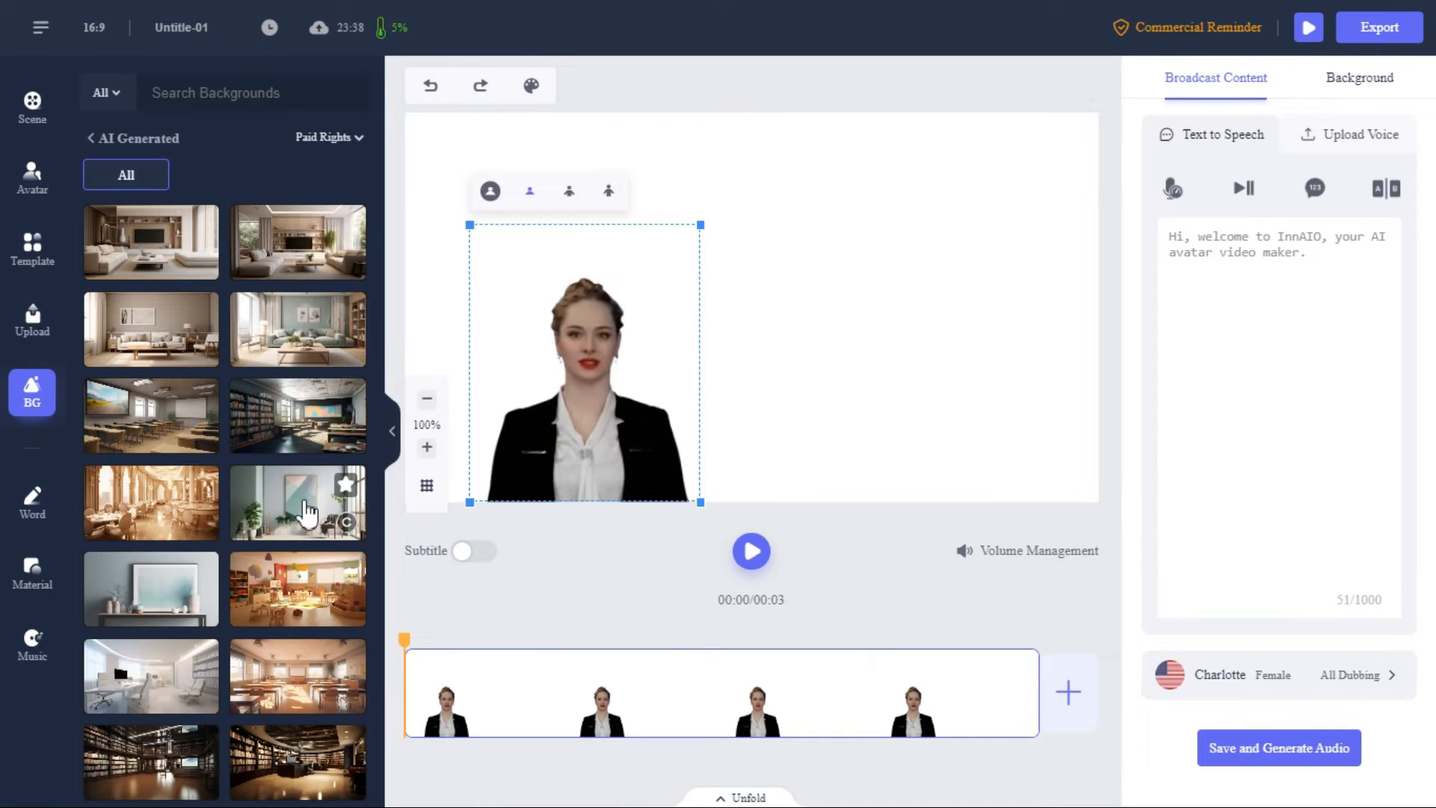
scroll(307, 513, "down", 10)
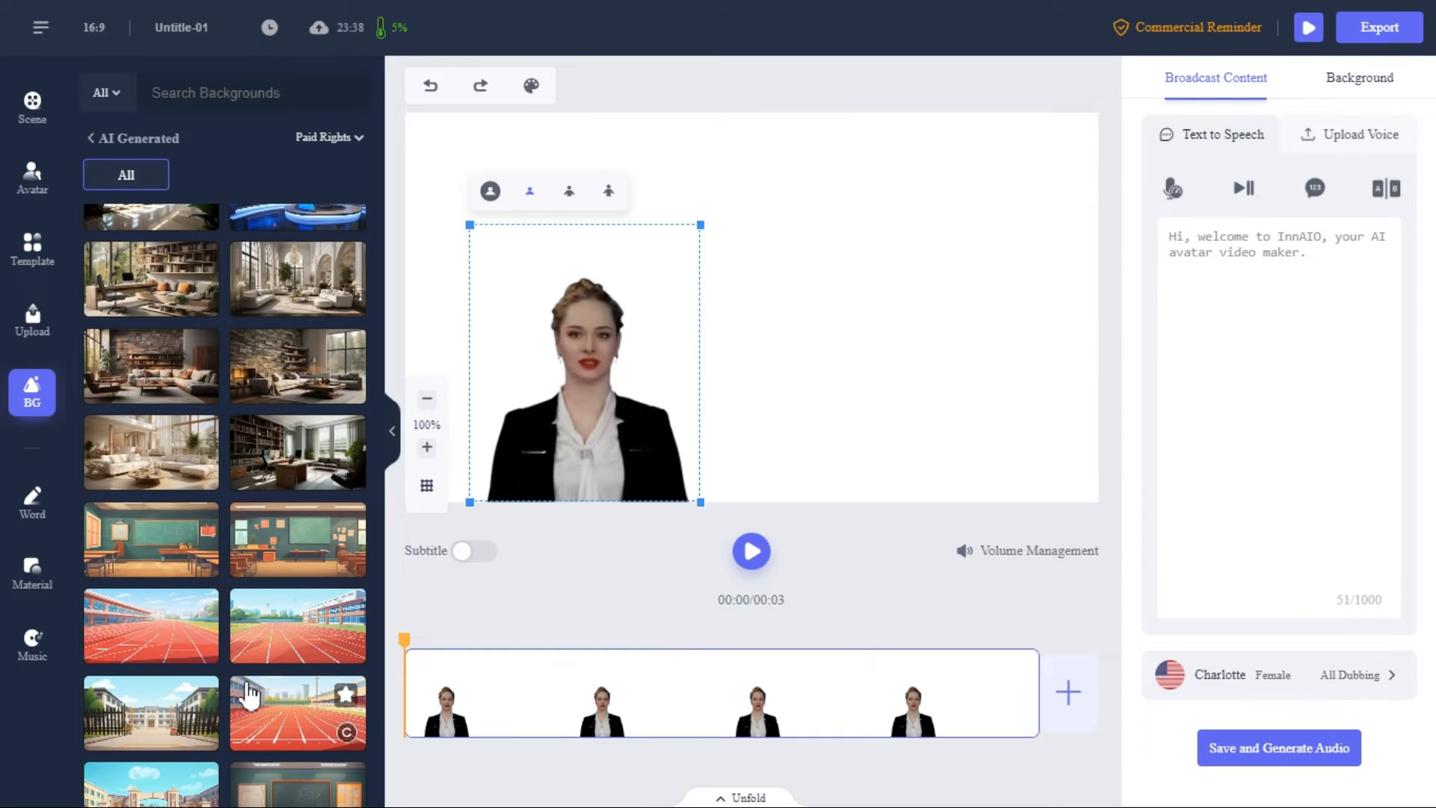
scroll(249, 696, "down", 10)
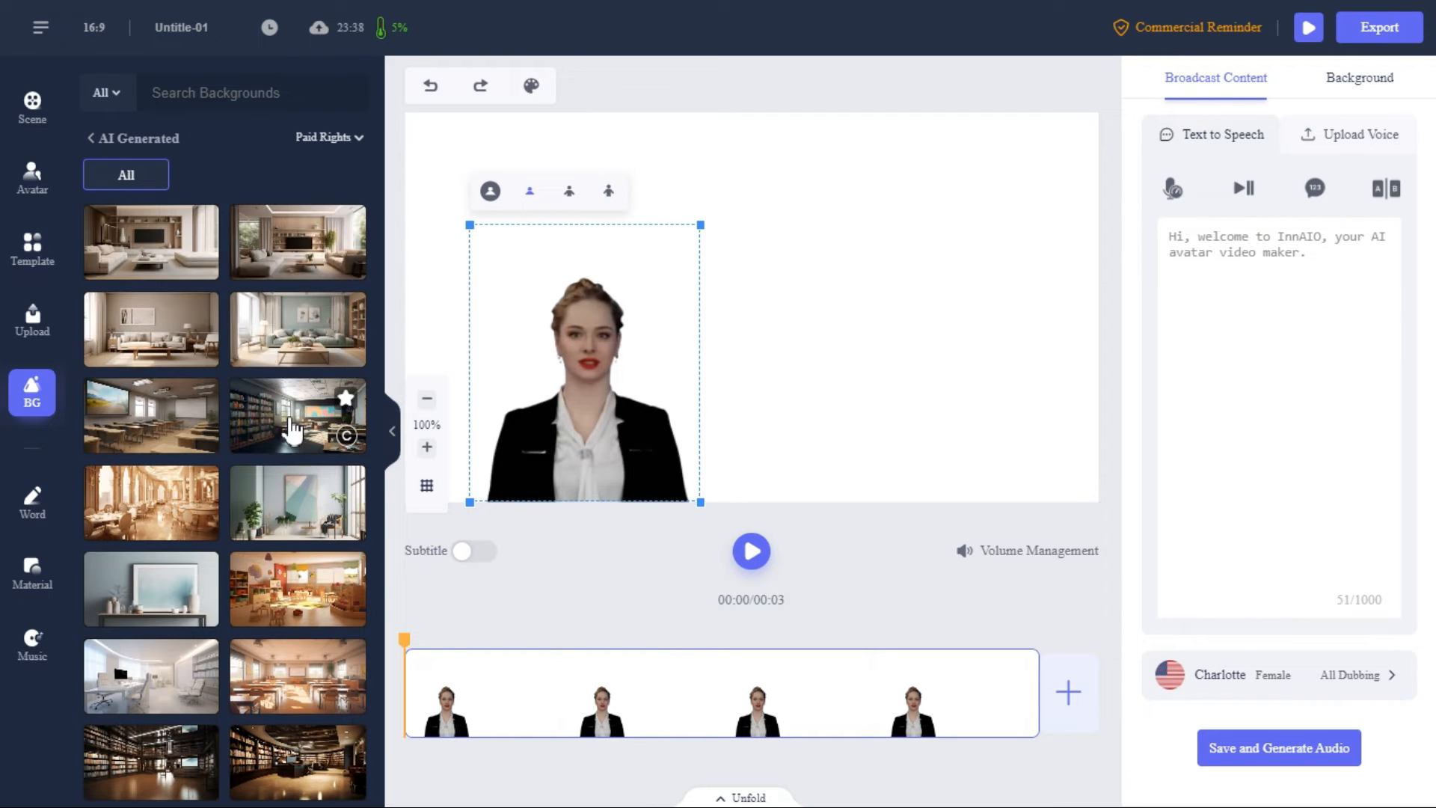
left_click(292, 430)
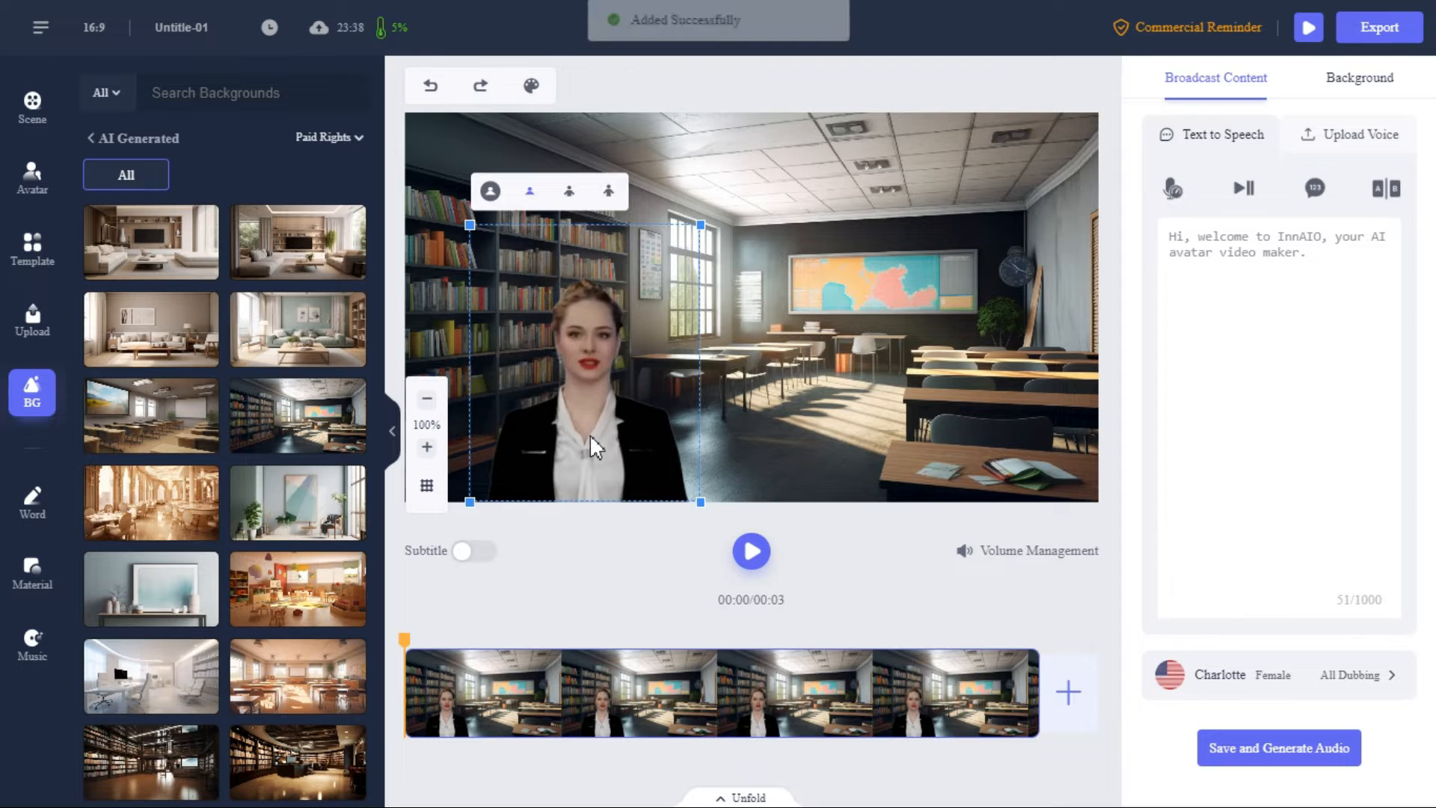
Move the avatar to the middle of the scene and enlarge it slightly
left_click_drag(589, 434, 733, 432)
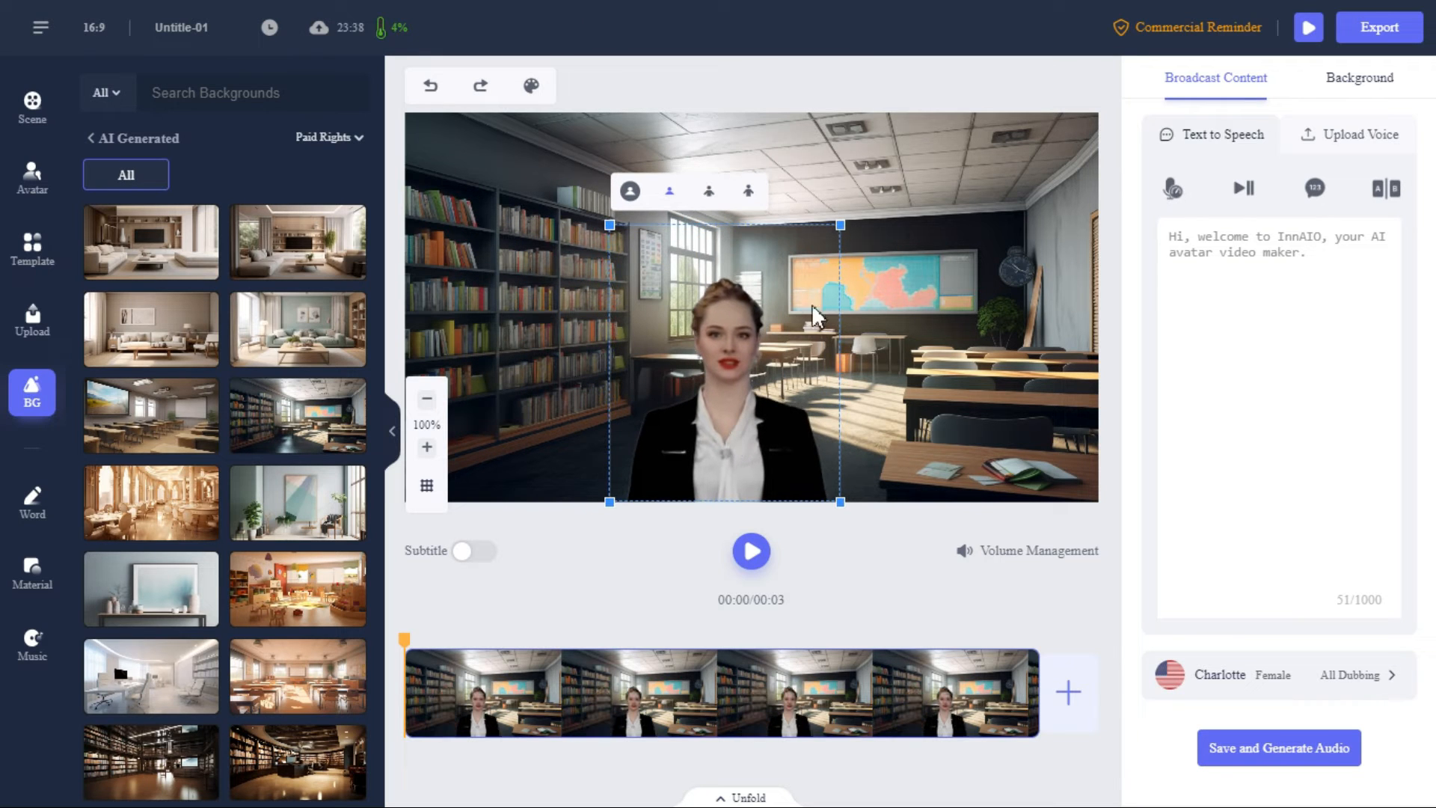
left_click_drag(838, 230, 870, 192)
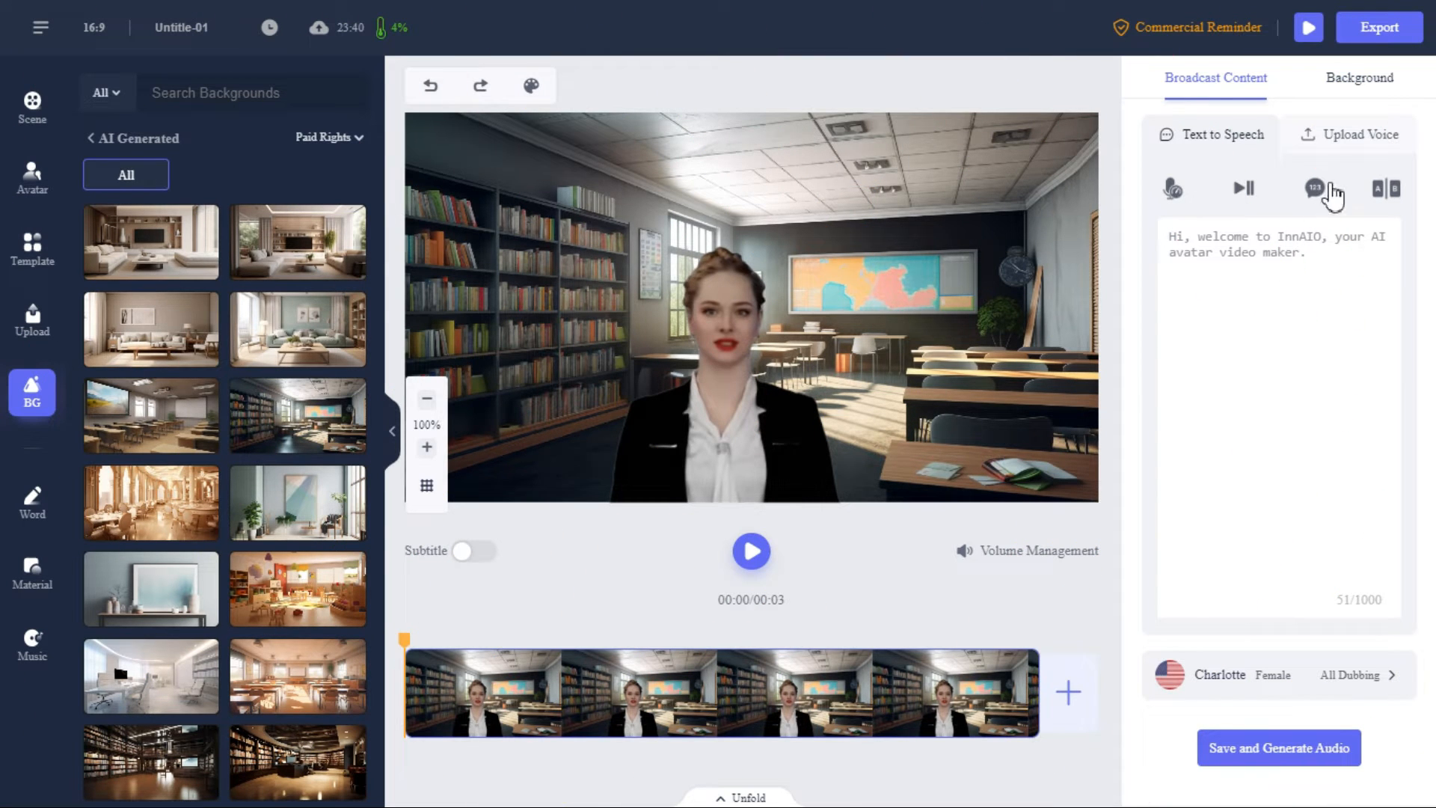
Replace the text-to-speech script with the copied text starting "InnAIO AI is an online video creation tool"
left_click(1374, 137)
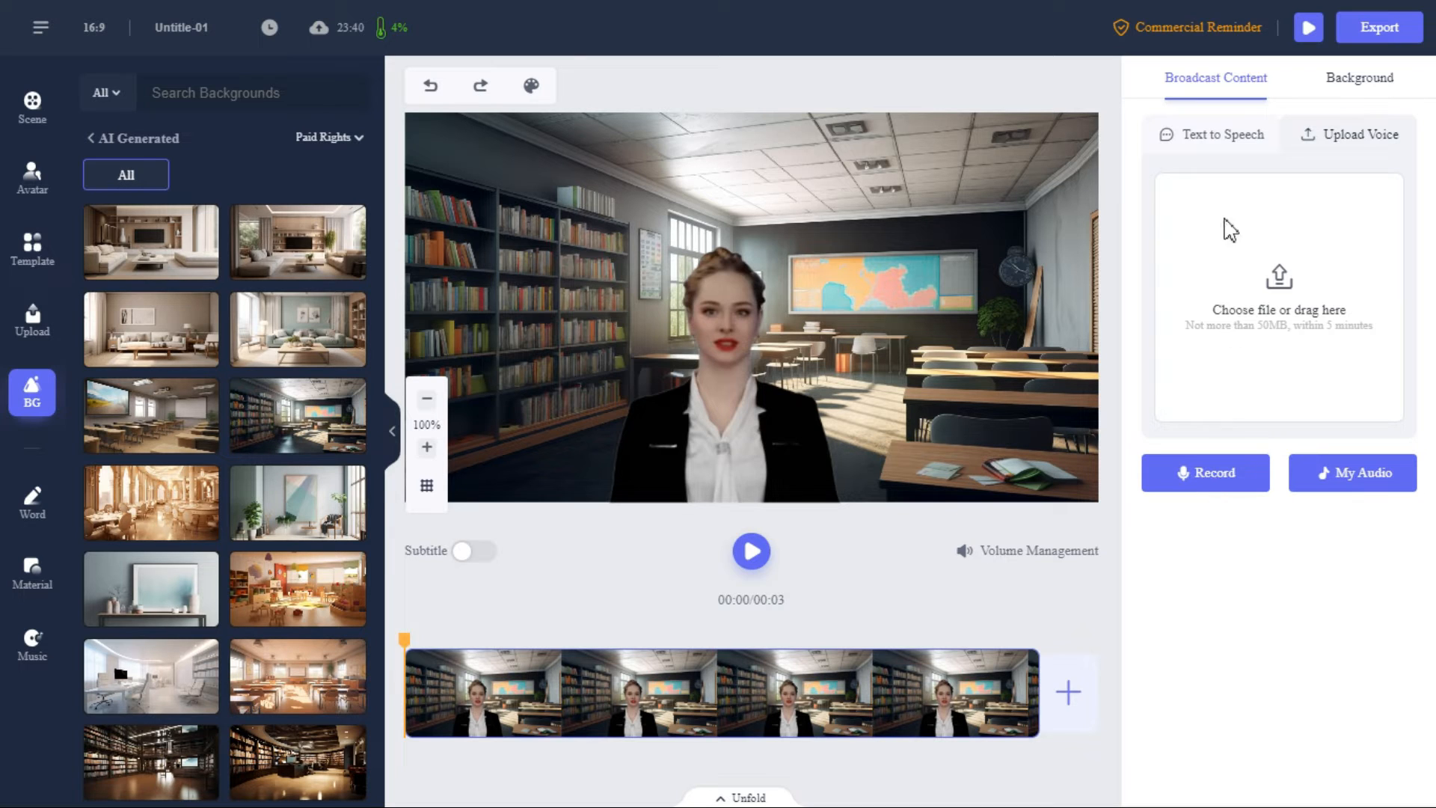
left_click(1227, 144)
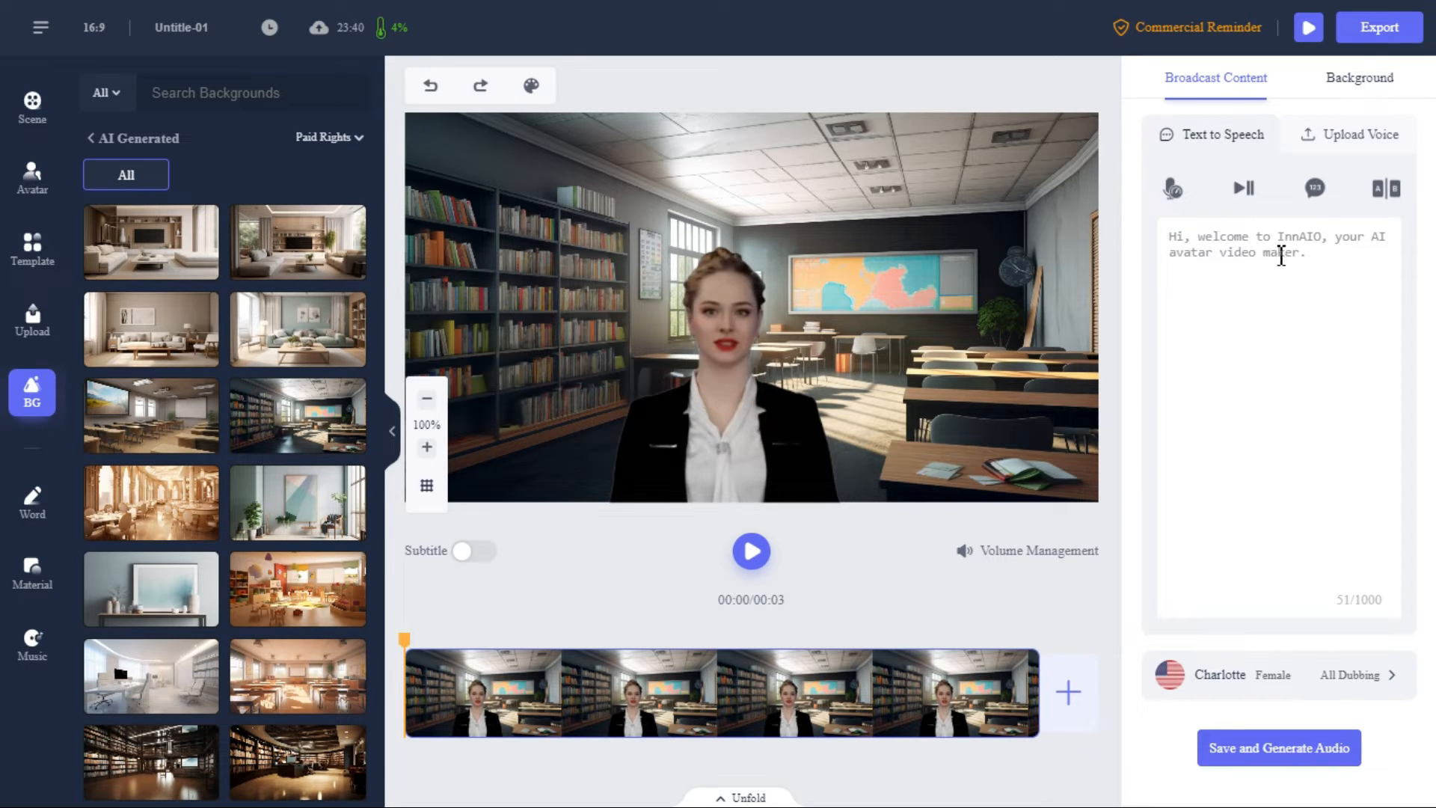
left_click_drag(1327, 261, 1180, 243)
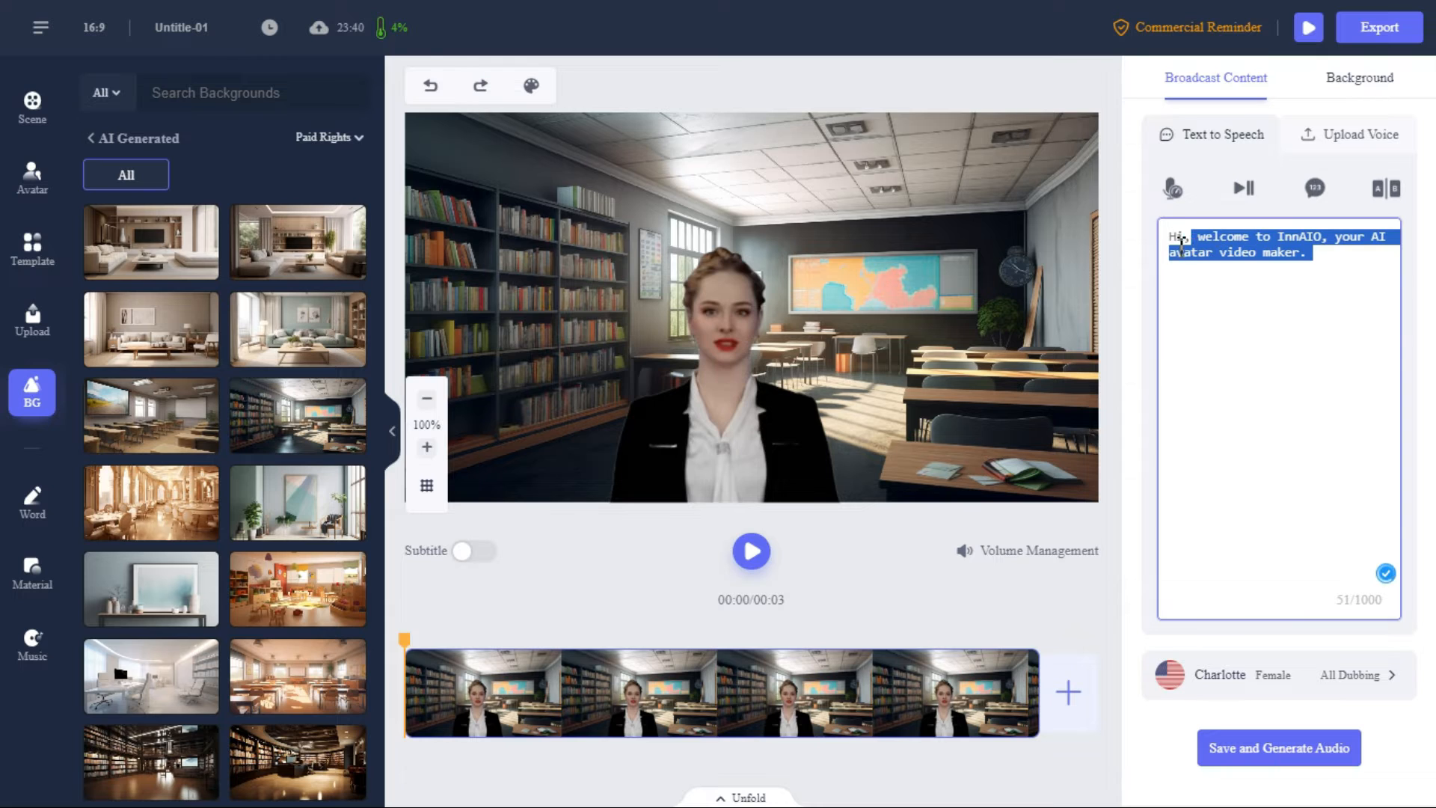
key("ctrl+v")
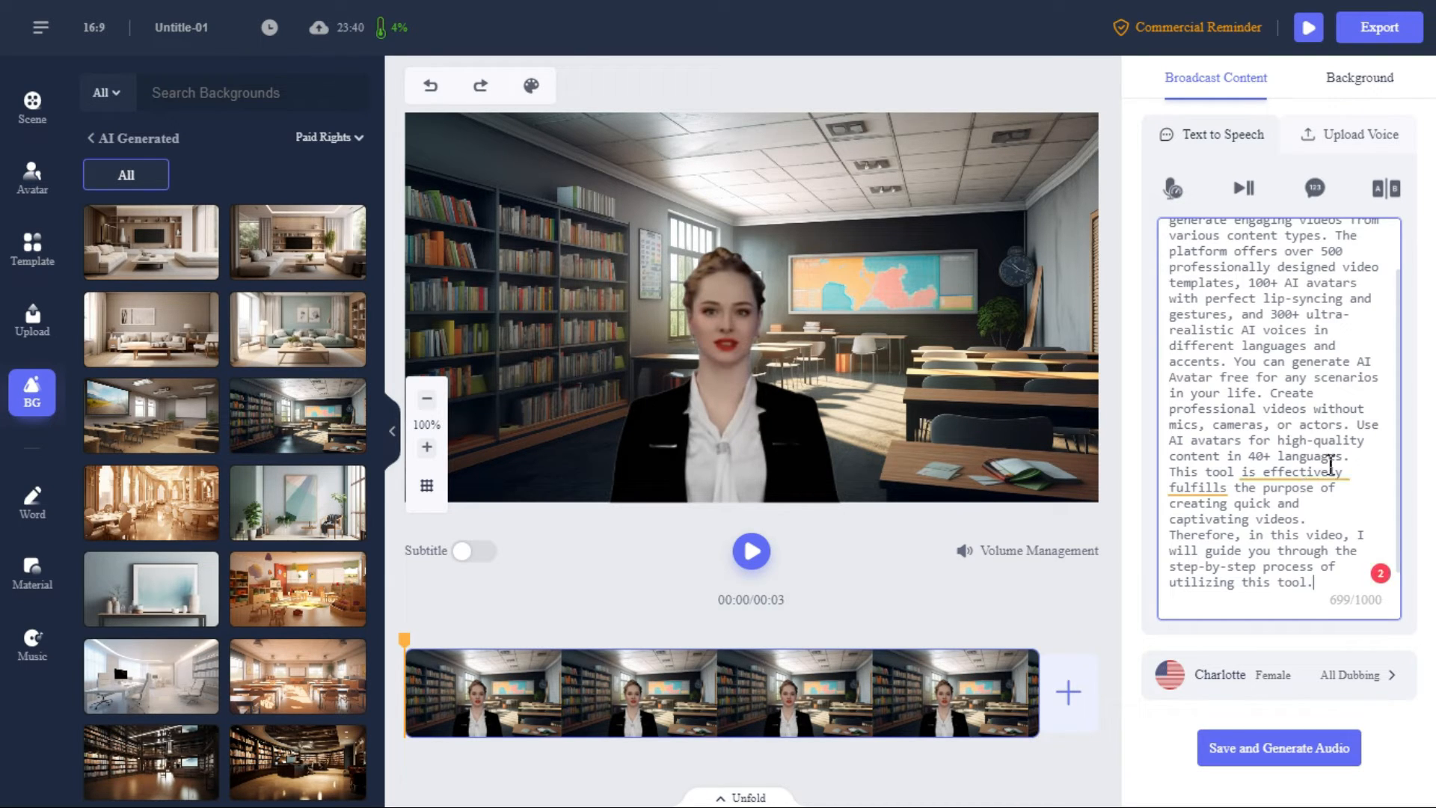
scroll(1330, 463, "up", 1)
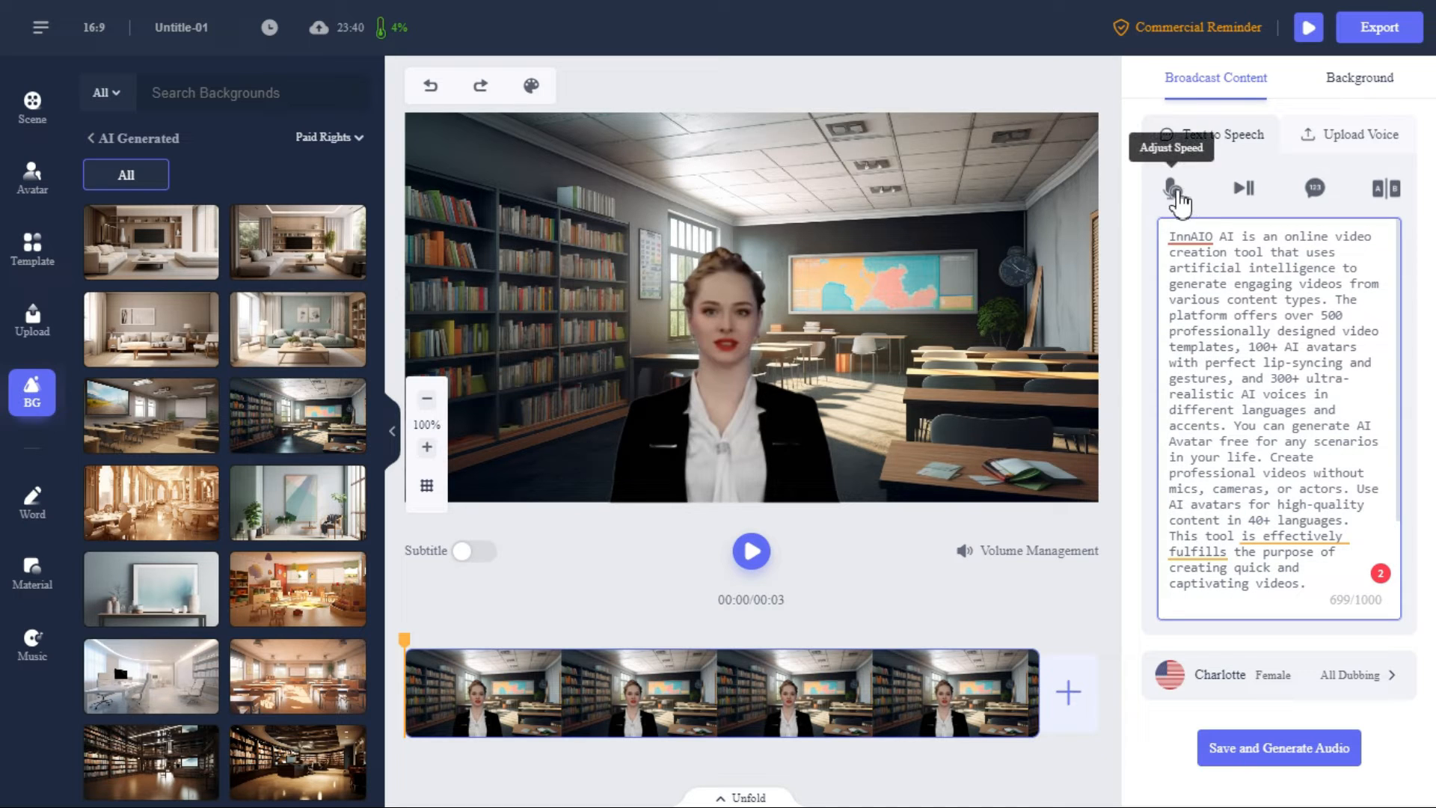
Set the speech speed of the text-to-speech voice to SlightlyFast
left_click(1172, 190)
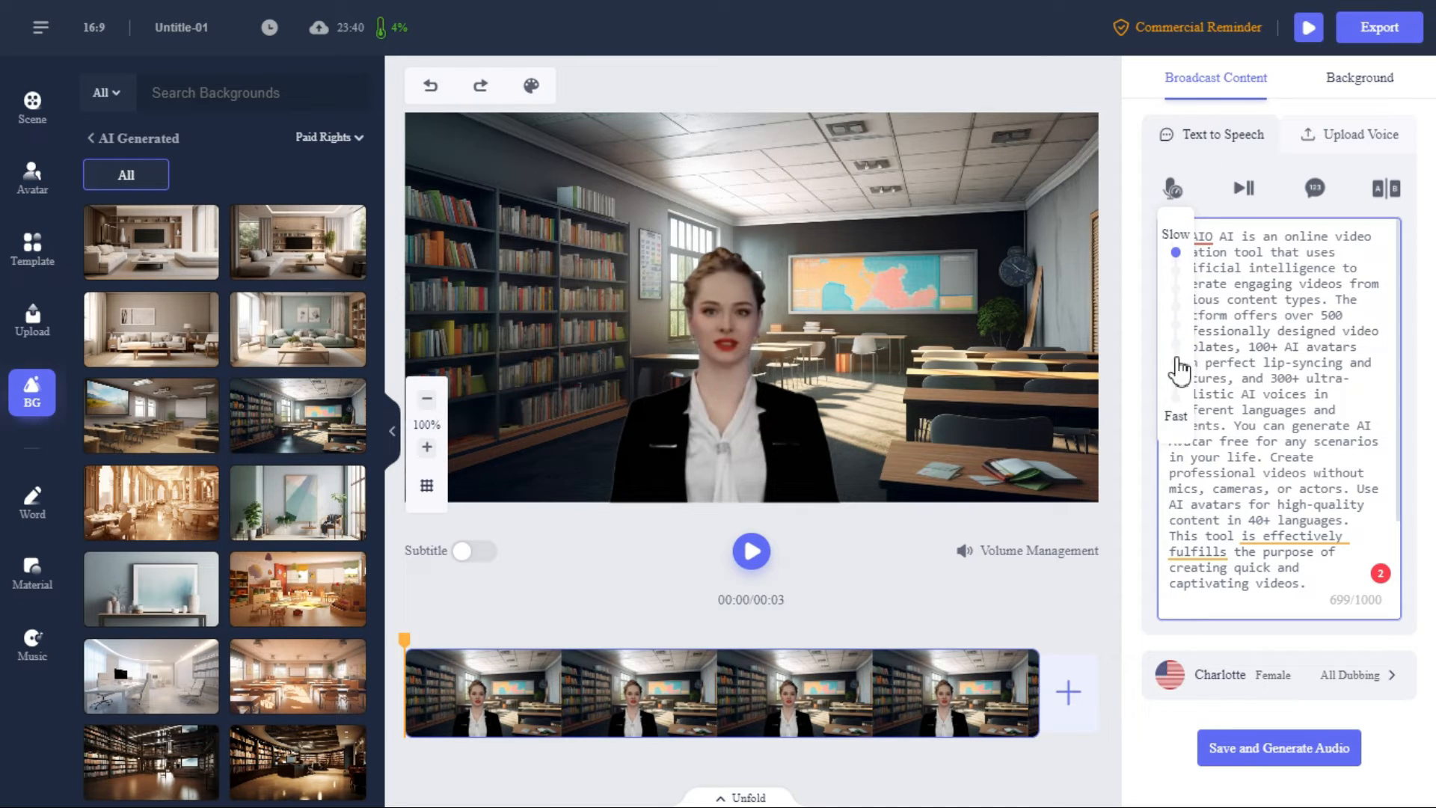
left_click(1177, 382)
left_click(1176, 289)
left_click(1223, 163)
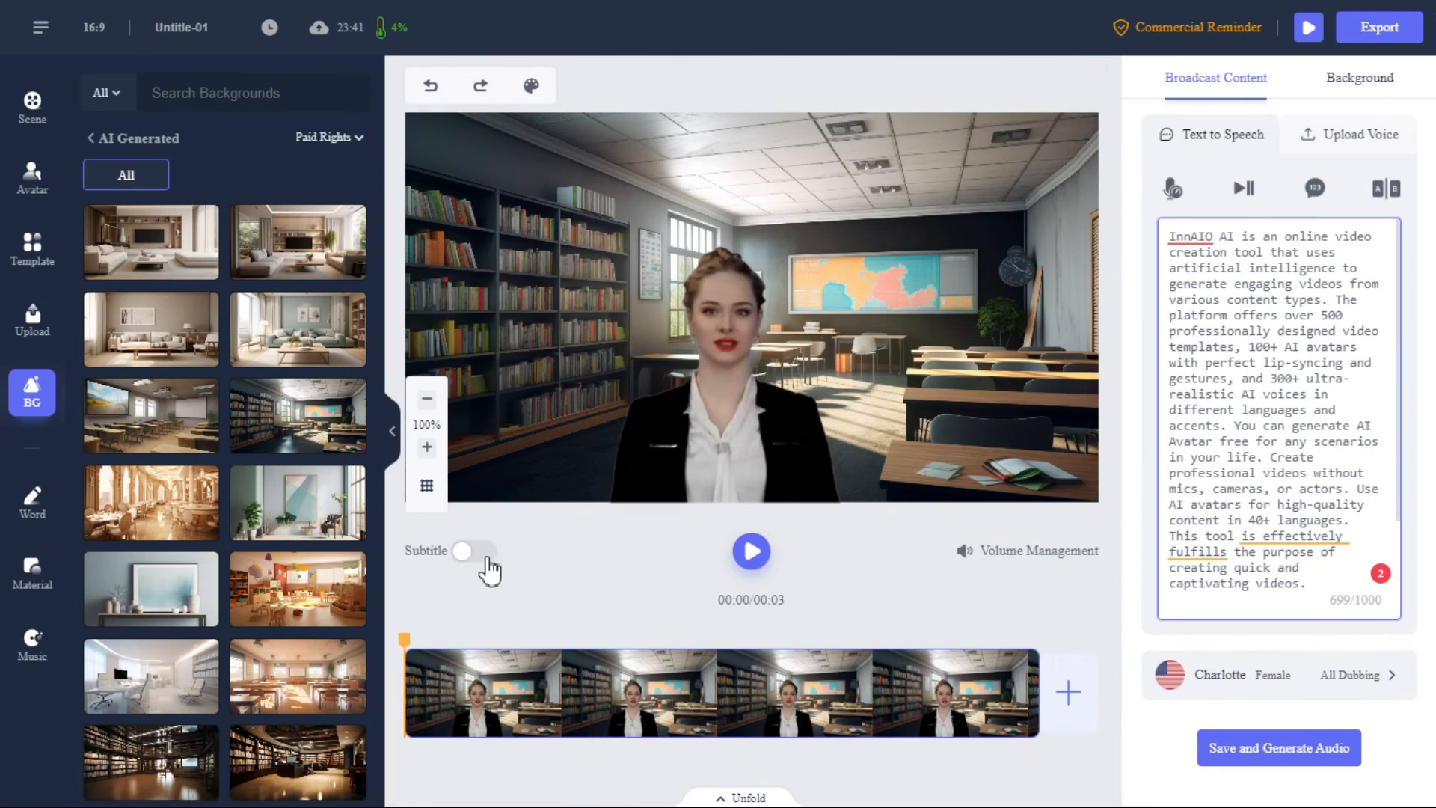
Turn on subtitles for the scene and set their text color to off-white #FAF7F7
left_click(475, 552)
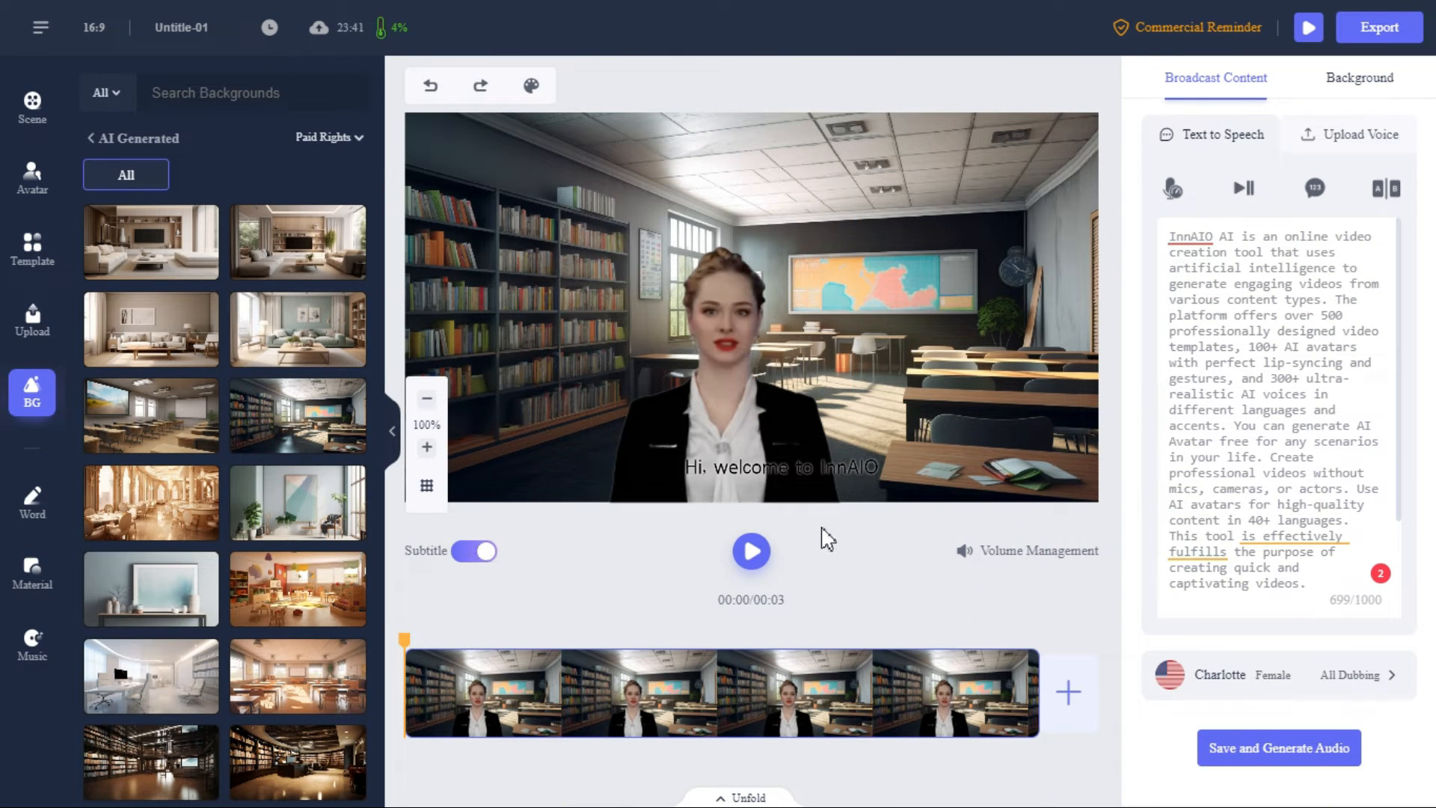
left_click(779, 468)
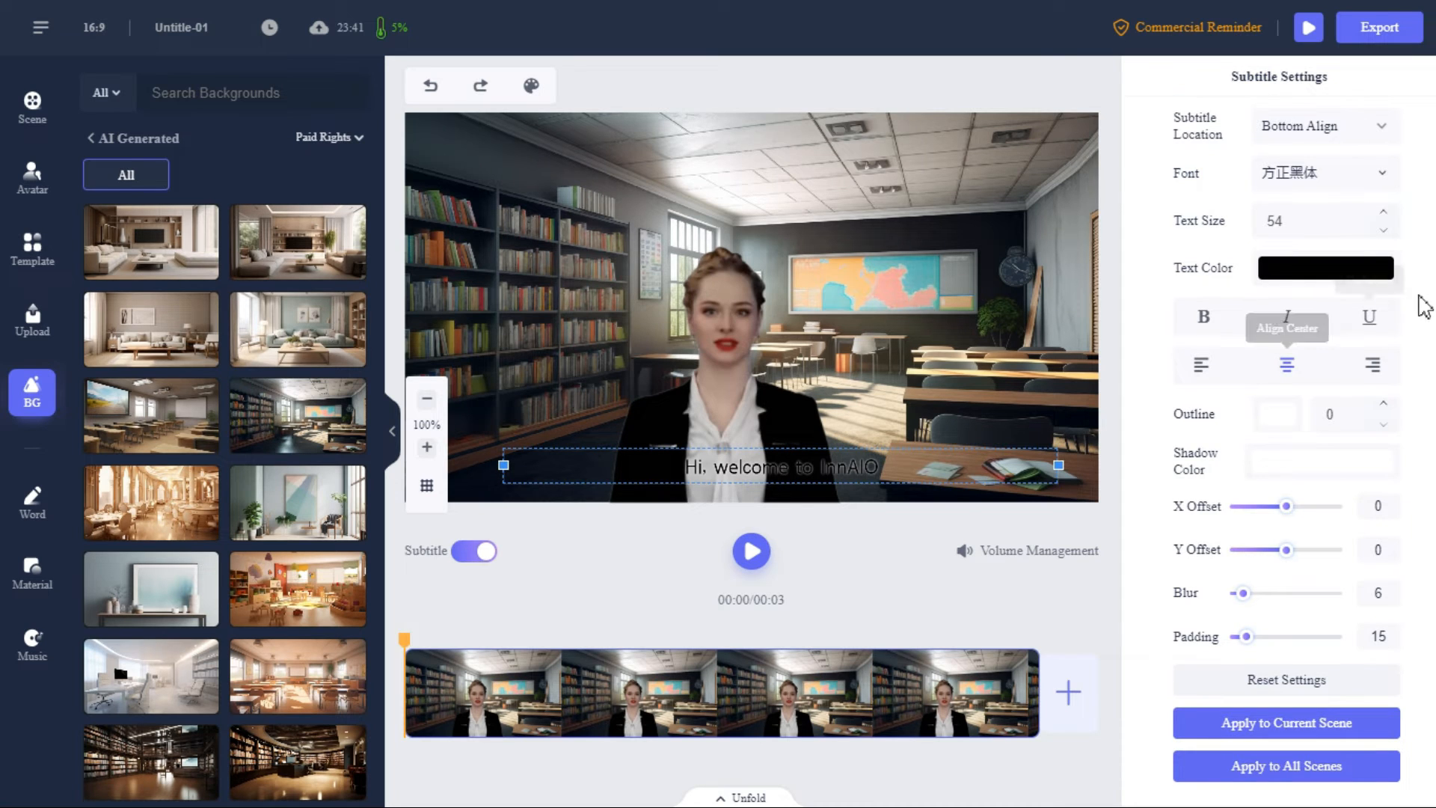
left_click(1322, 271)
left_click(1187, 334)
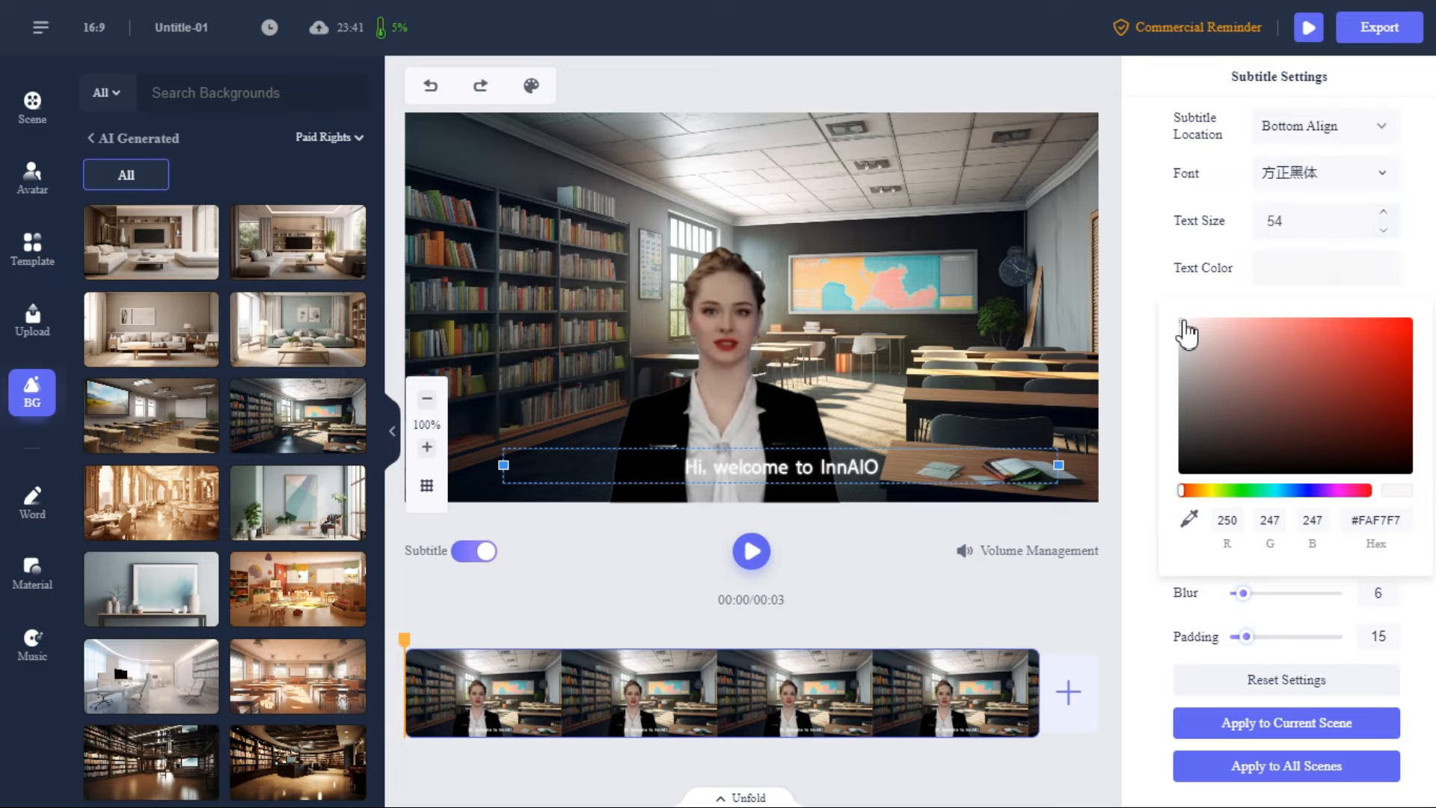
mouse_move(1387, 184)
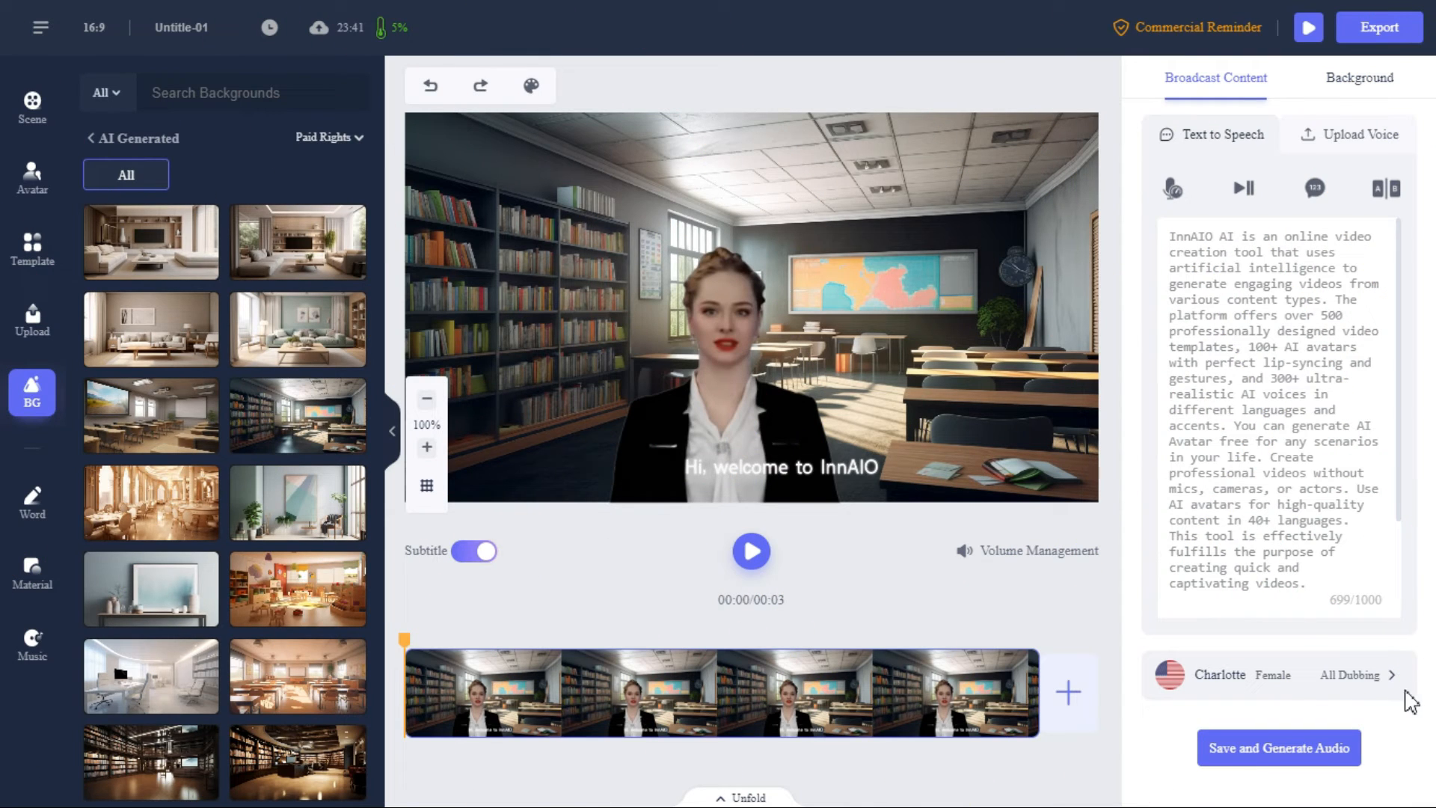
Change the script's voice to the British female news voice Mary, and save and generate the audio
left_click(1385, 677)
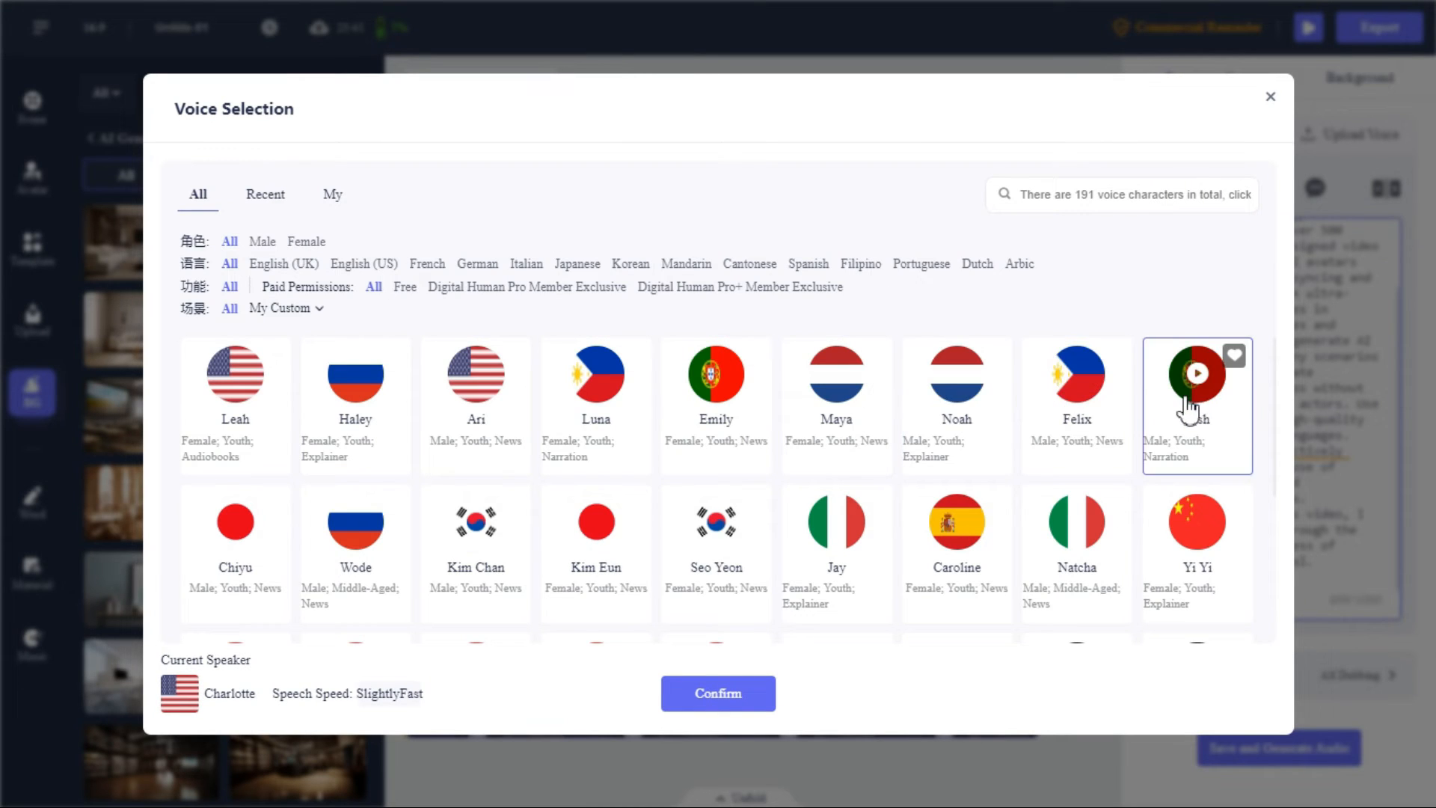
scroll(1192, 388, "down", 2)
scroll(714, 553, "down", 4)
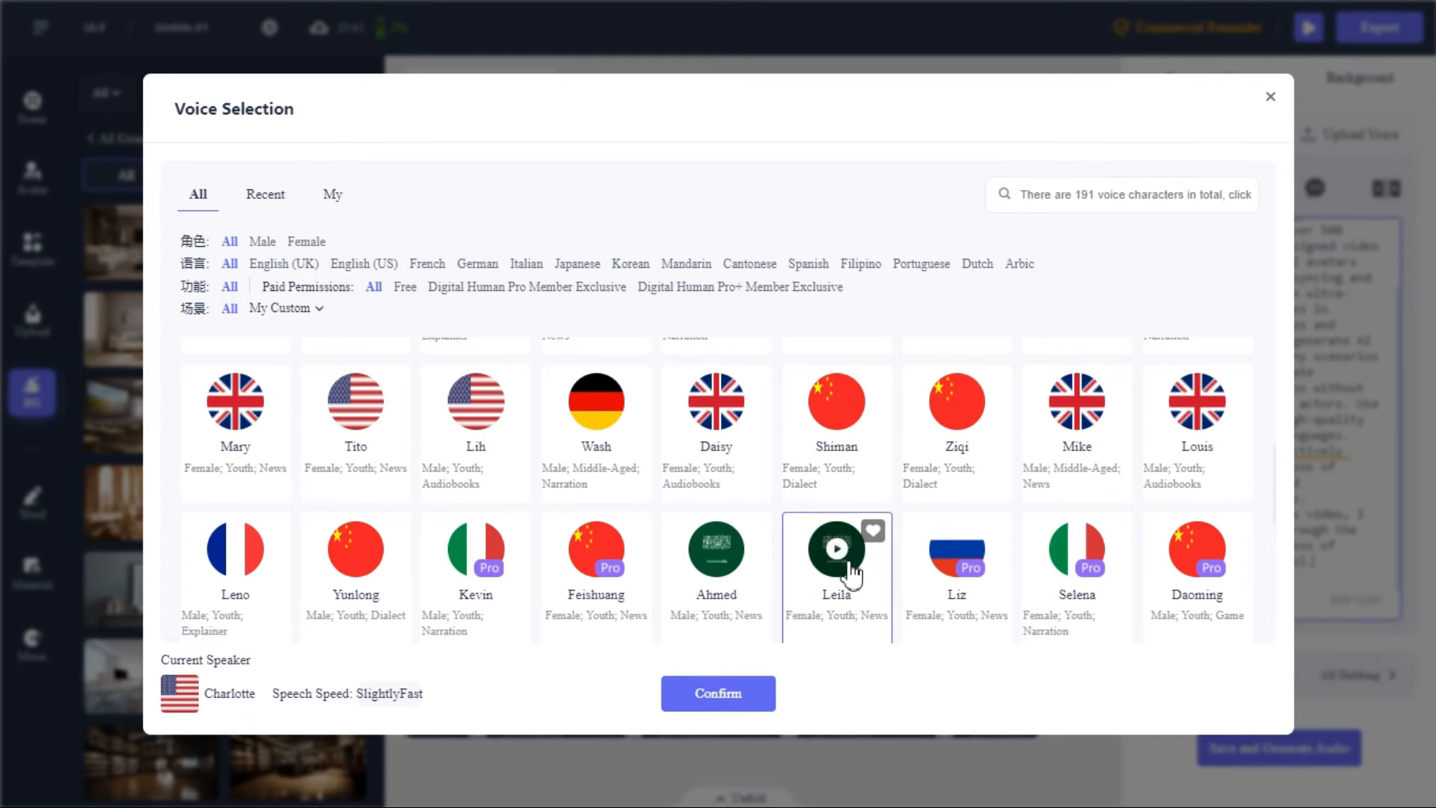
scroll(524, 539, "down", 2)
scroll(627, 529, "down", 3)
scroll(481, 545, "up", 8)
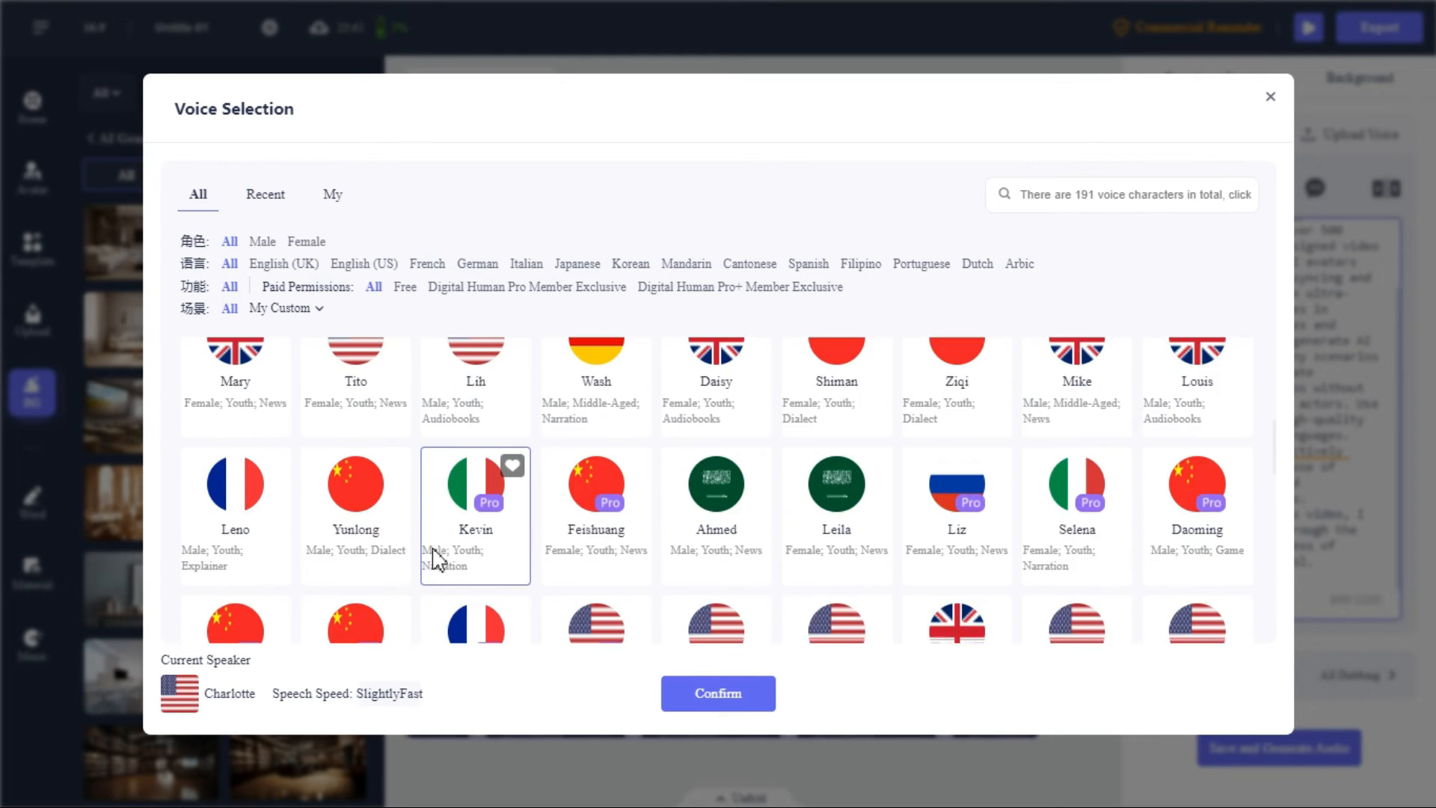
left_click(263, 519)
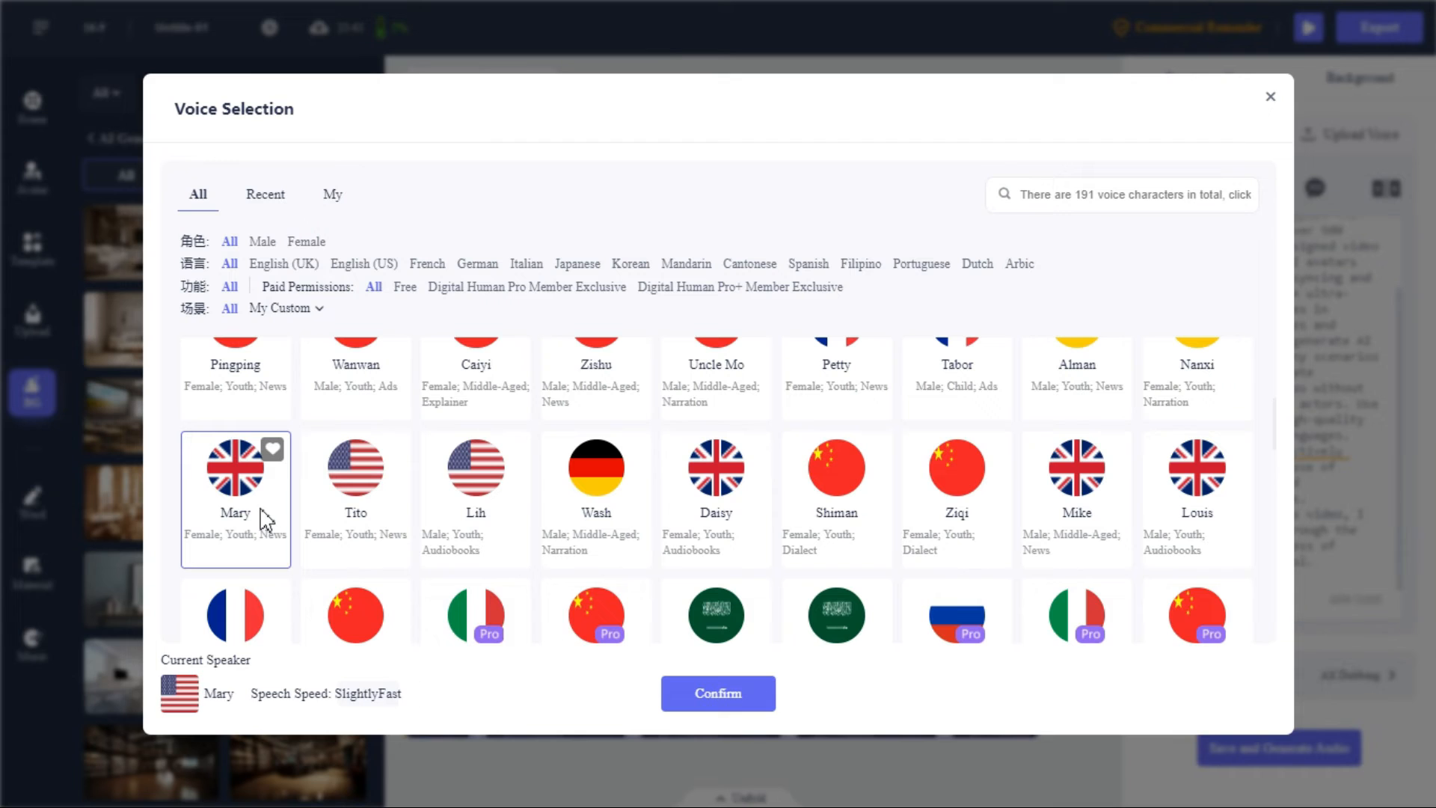
left_click(720, 694)
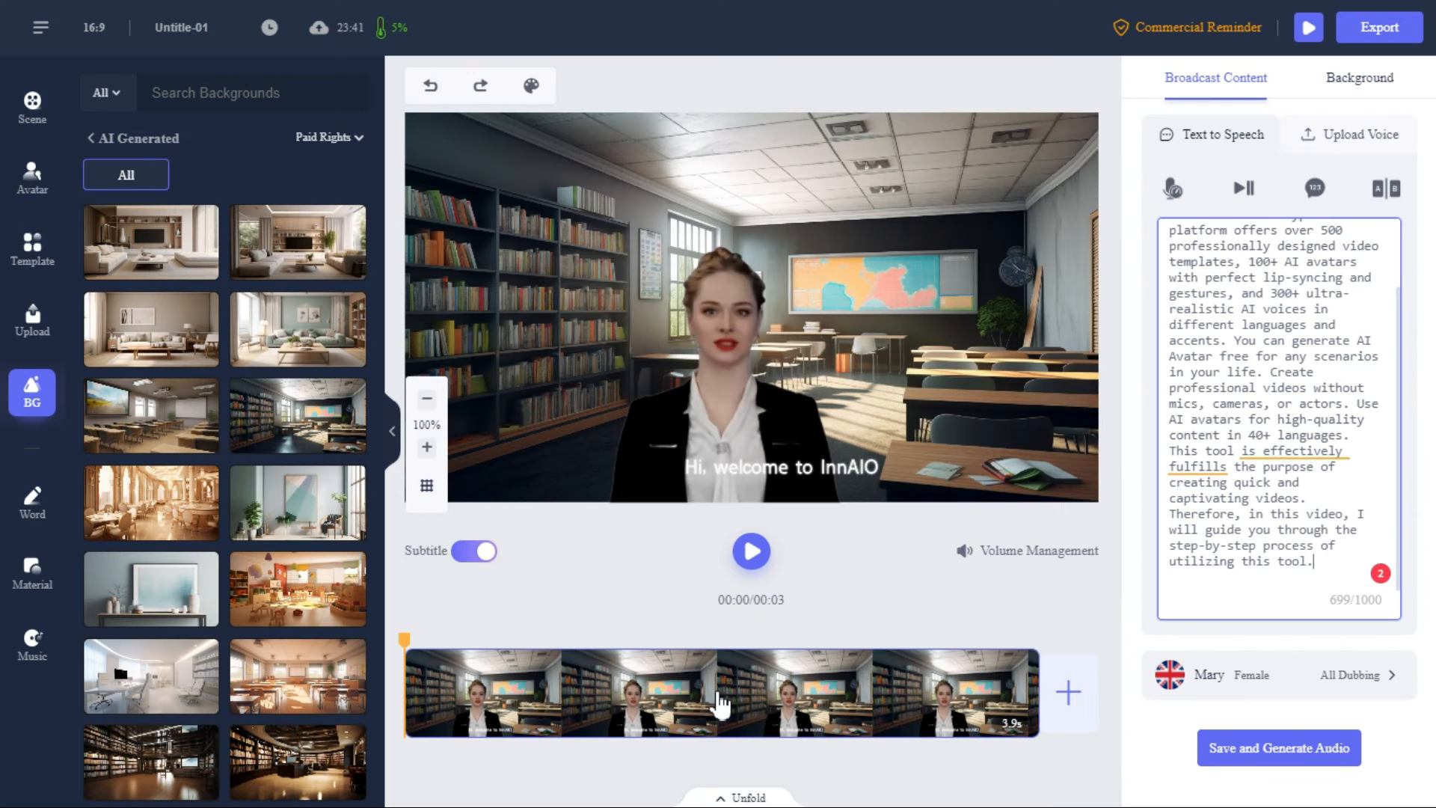
left_click(1250, 759)
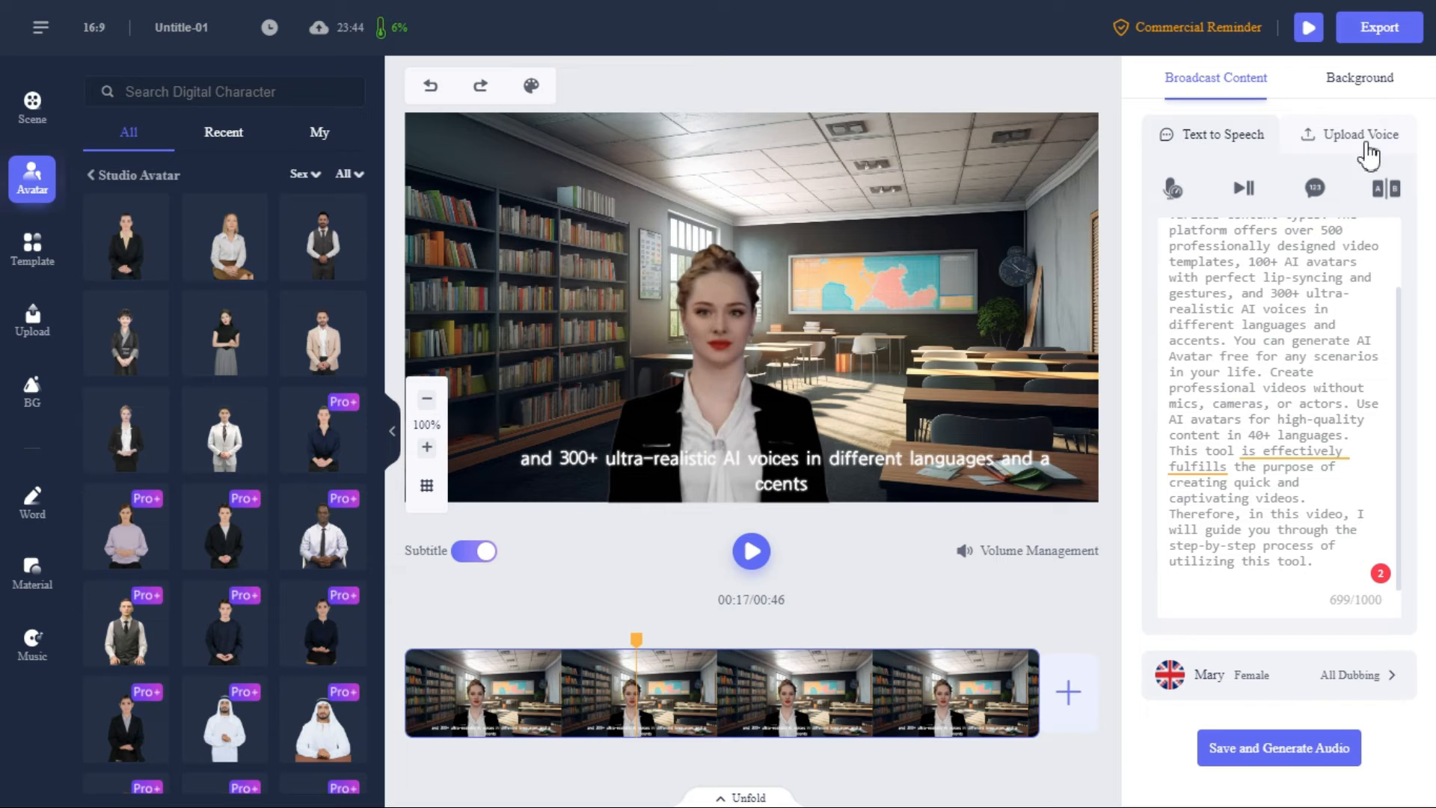
Export the video under the title "Project 1"
left_click(1380, 43)
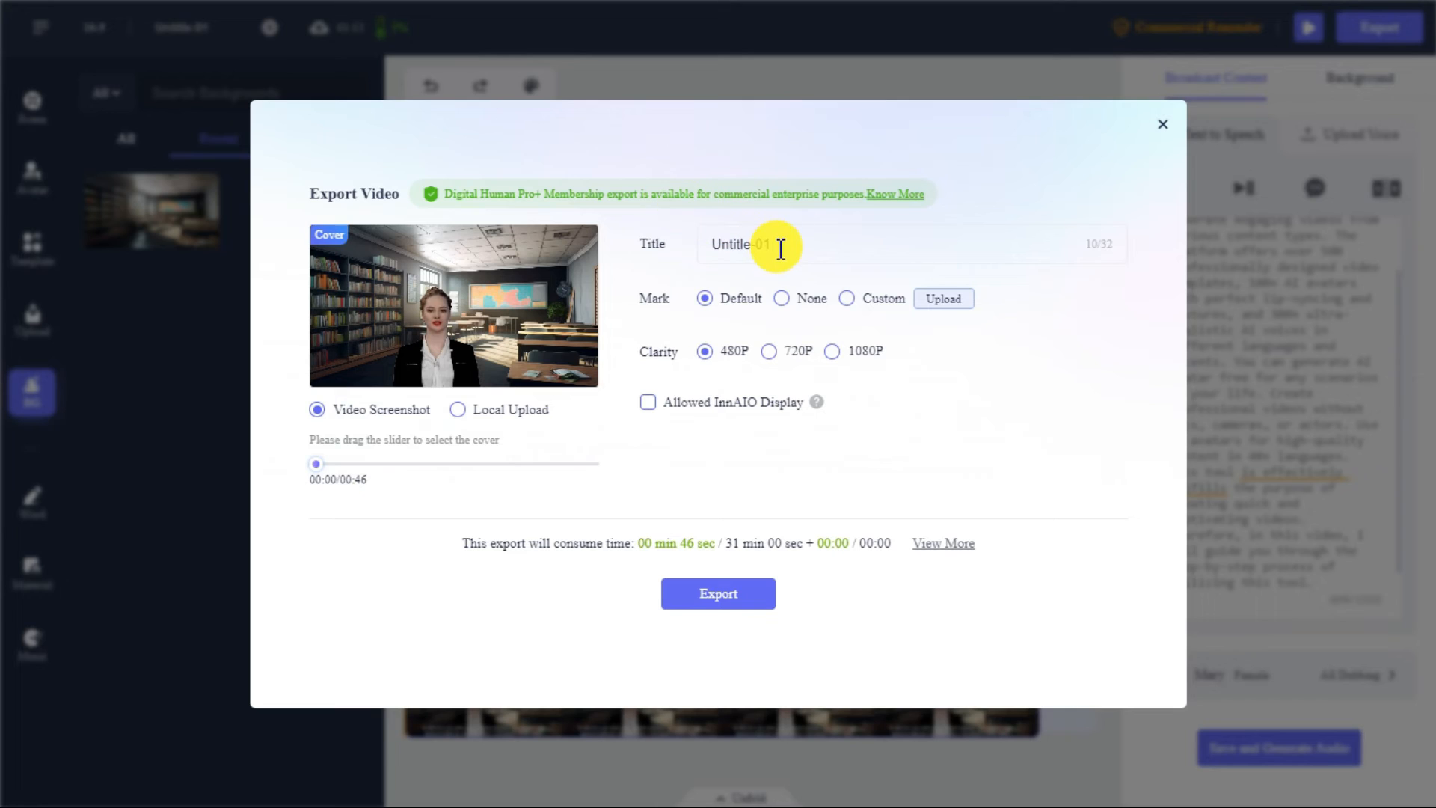
left_click_drag(775, 244, 698, 256)
type("P")
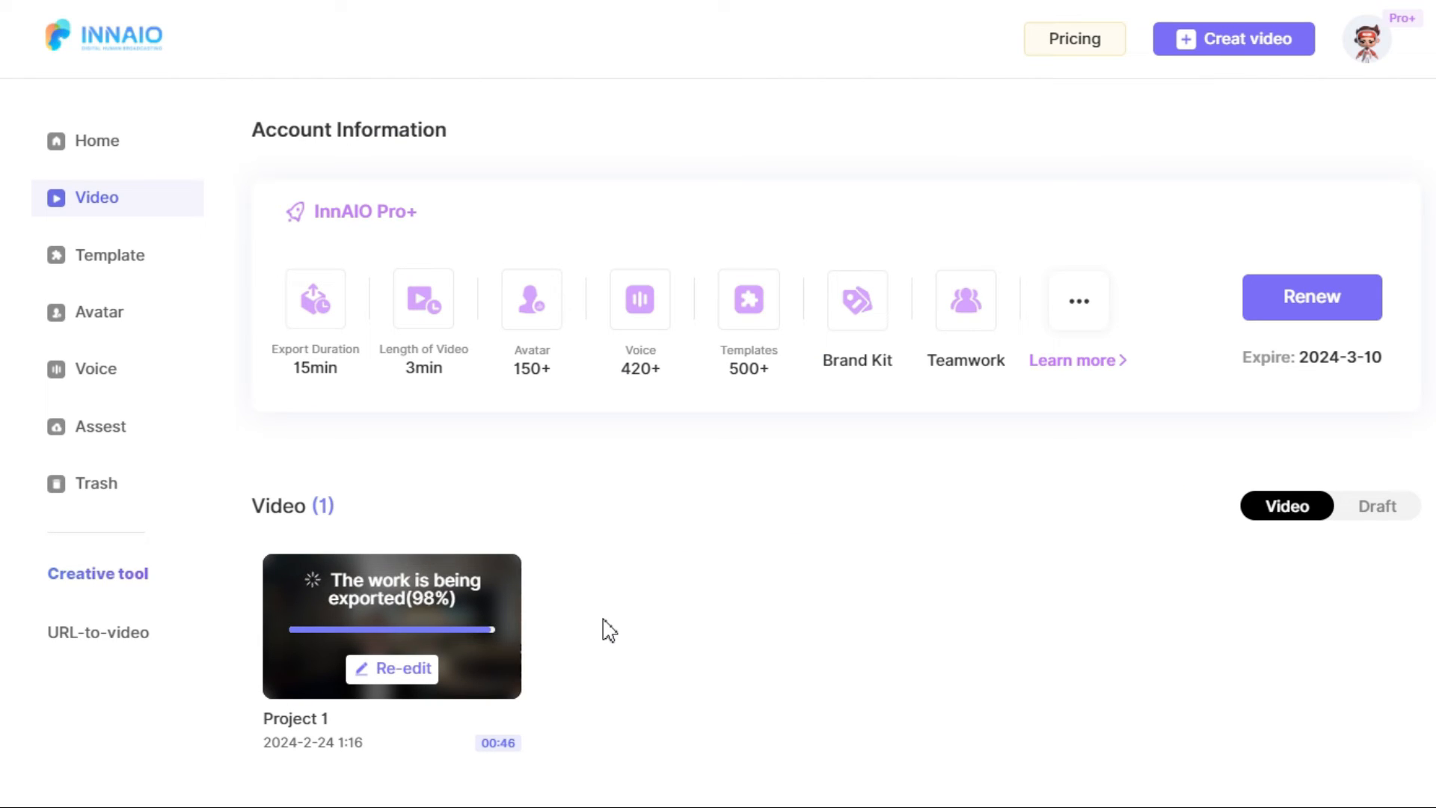
Open the exported video Project 1 and watch it in full screen
left_click(400, 631)
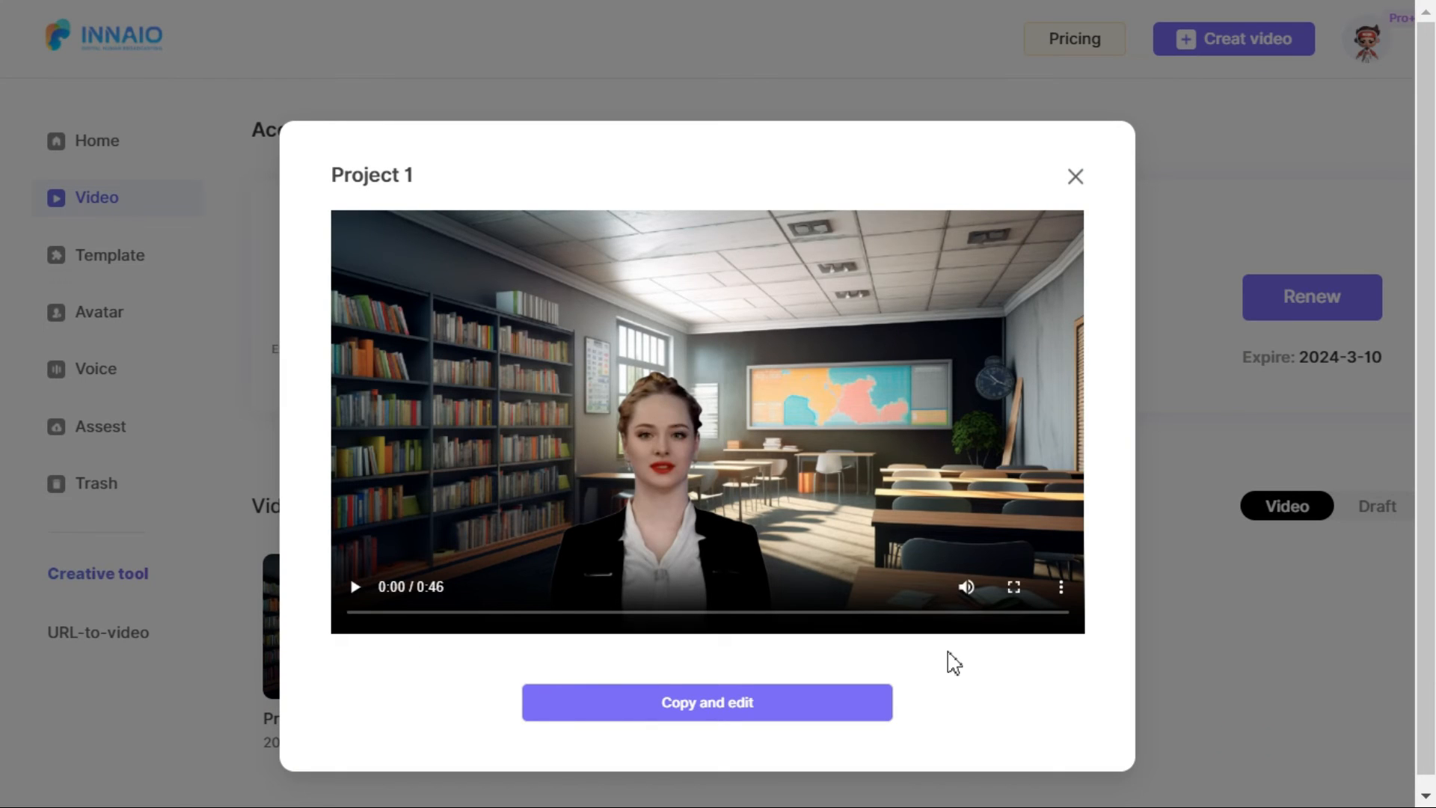
left_click(1013, 586)
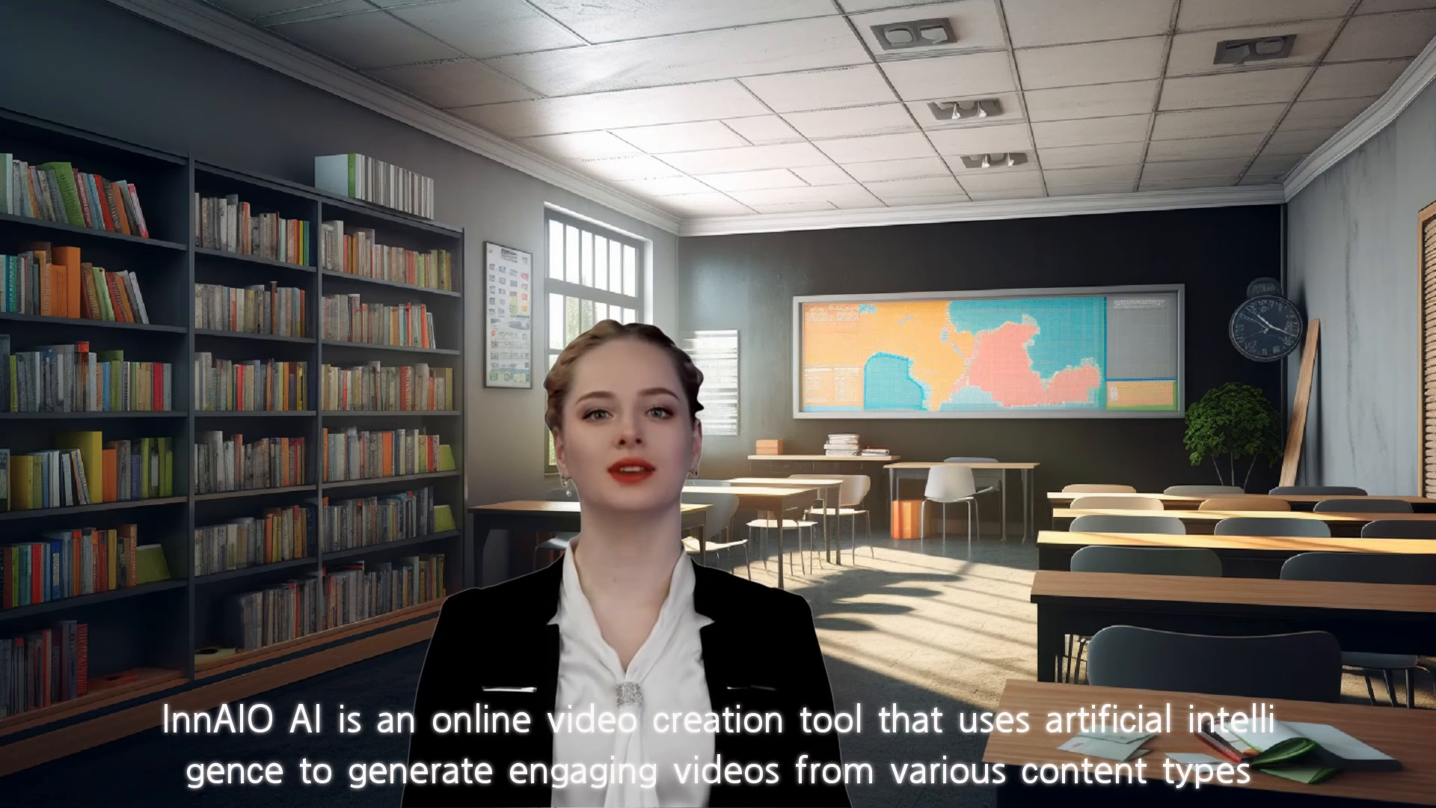